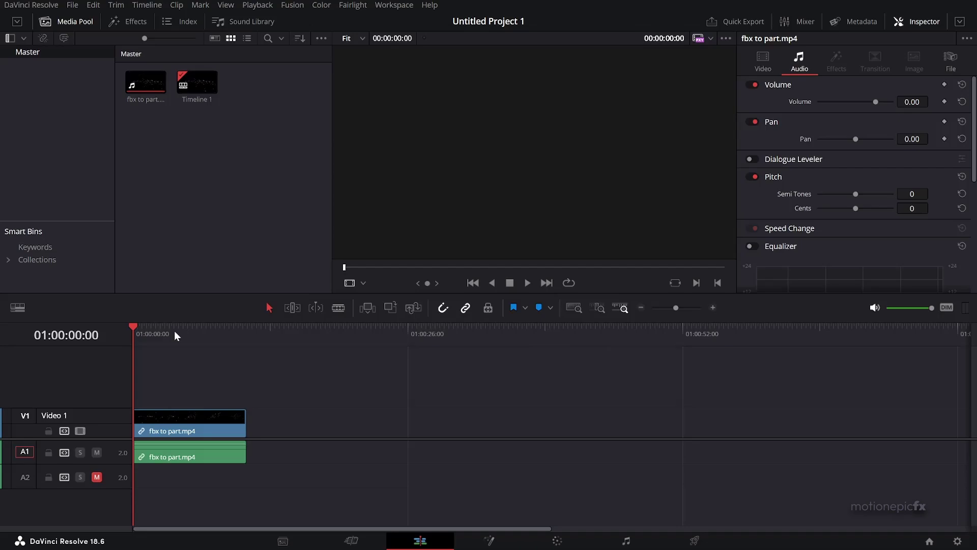
- Drop a Fusion Composition clip onto Timeline 1 and open it in Fusion with MediaOut1 centred
click(391, 383)
click(136, 23)
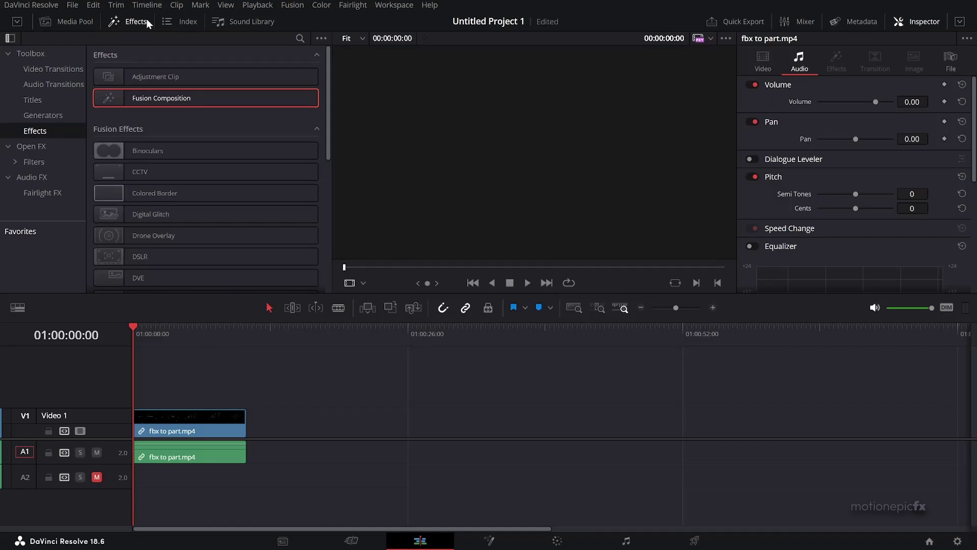
drag(124, 96, 323, 423)
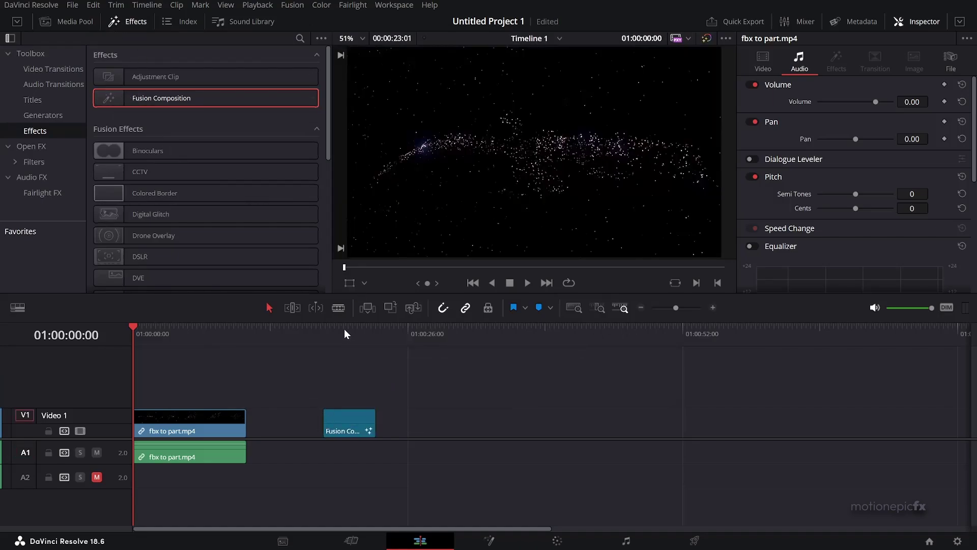
click(345, 330)
click(346, 428)
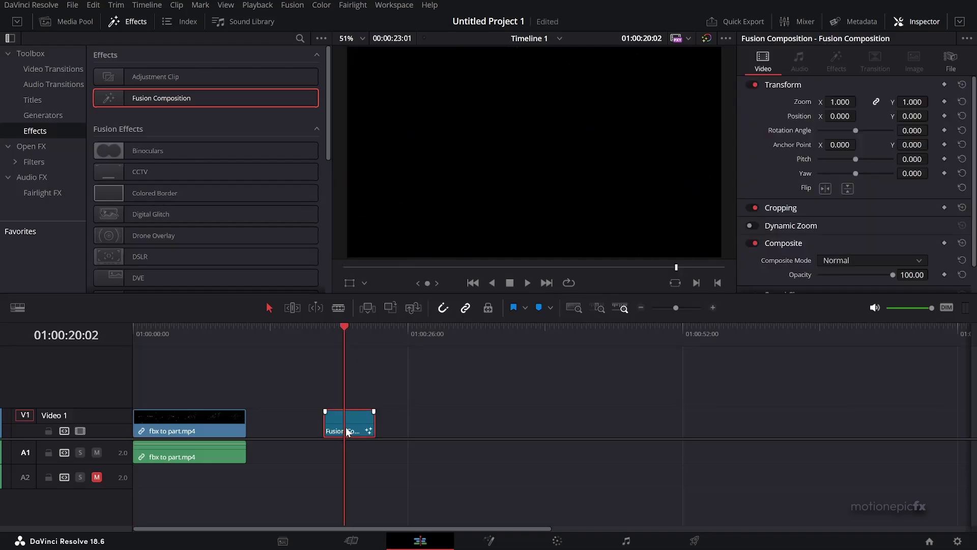
click(489, 541)
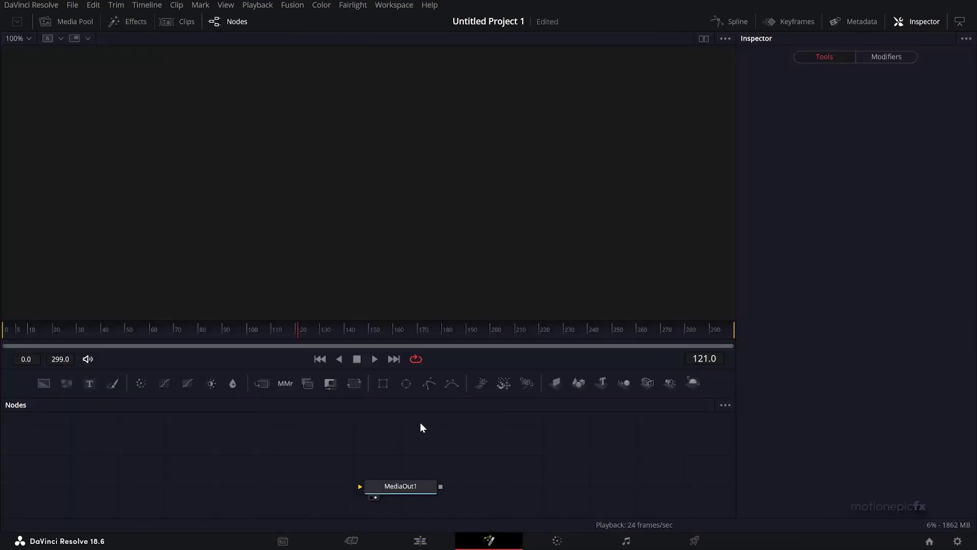
drag(329, 452, 402, 435)
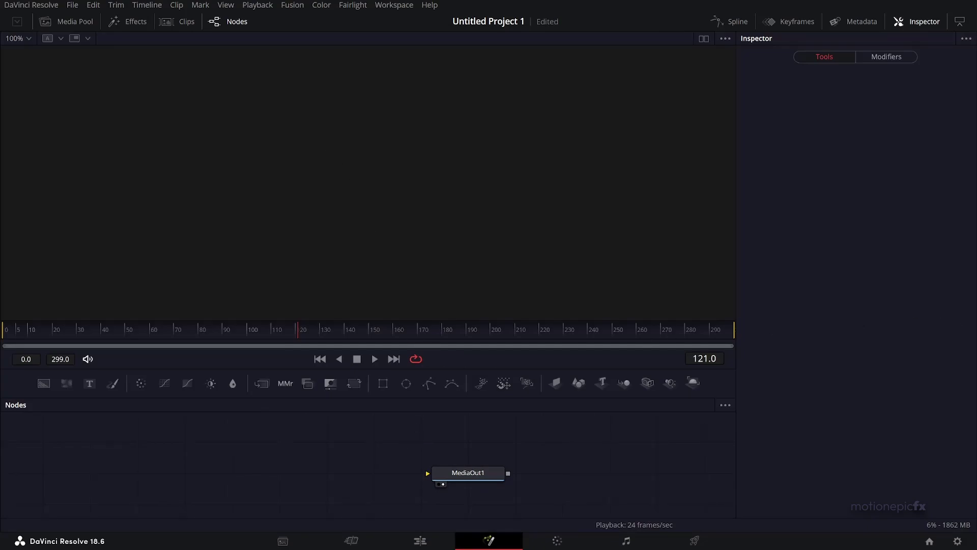
- Close the open model popup on Sketchfab and browse the category grid
key(alt+Tab)
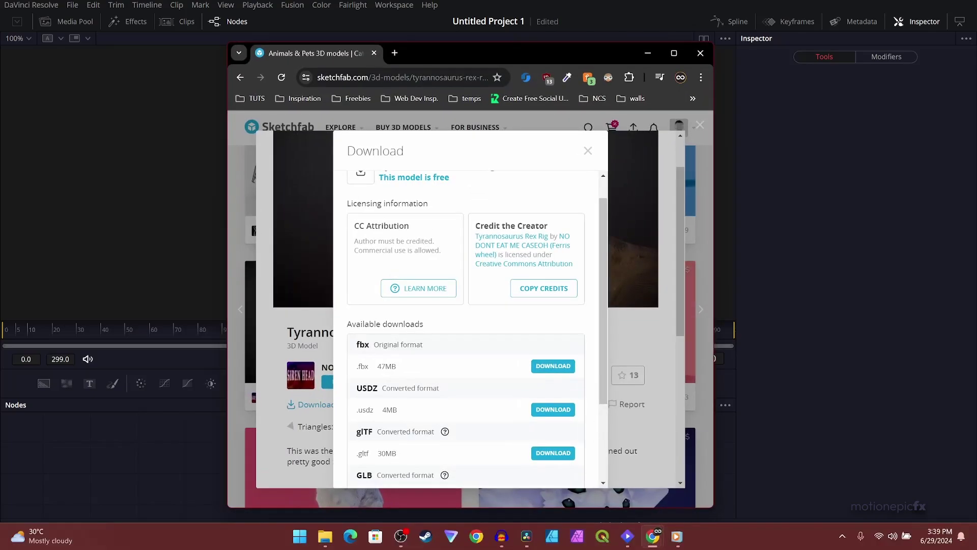
click(701, 128)
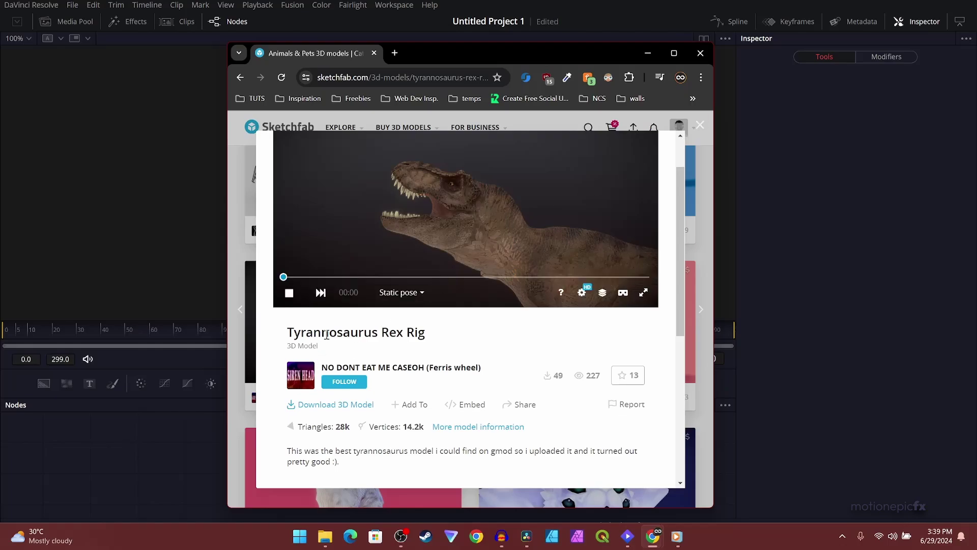
click(700, 125)
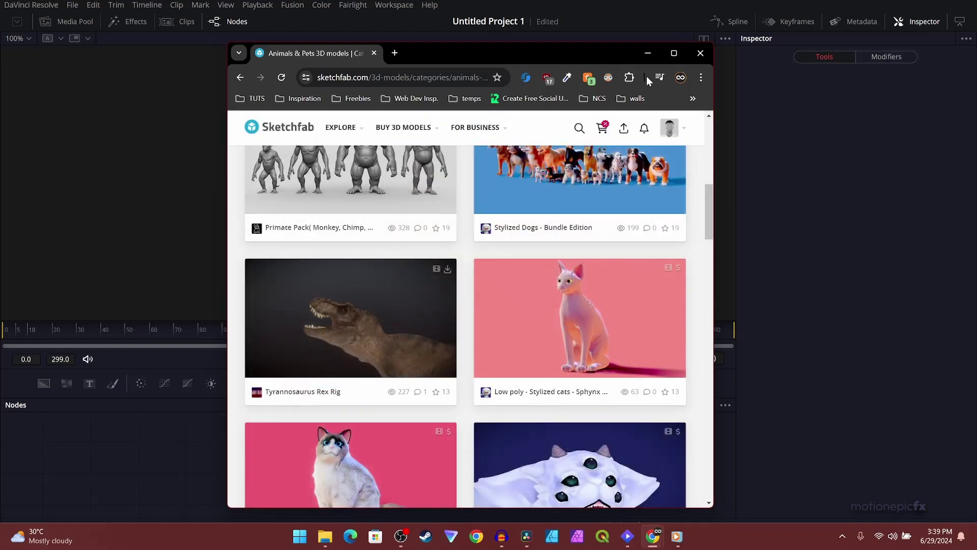
drag(709, 204, 709, 143)
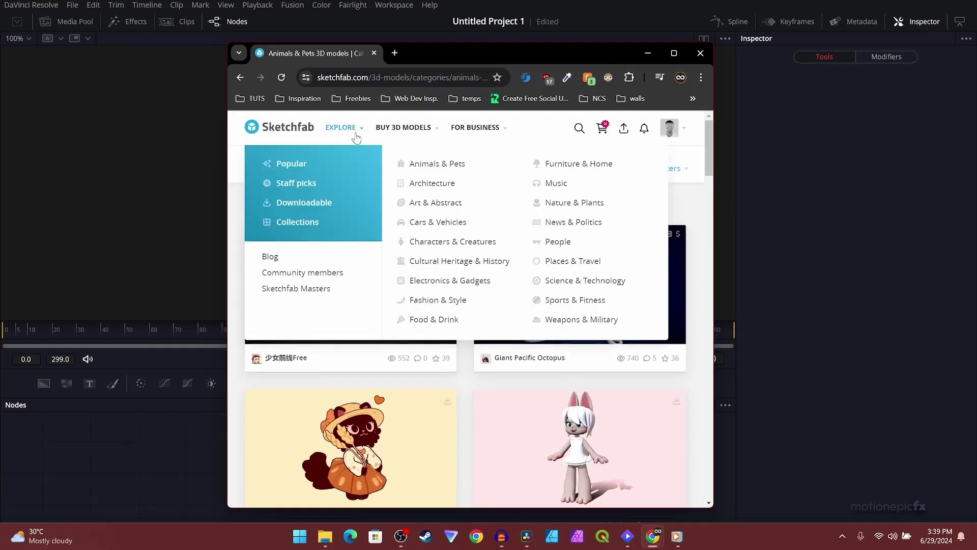
click(580, 128)
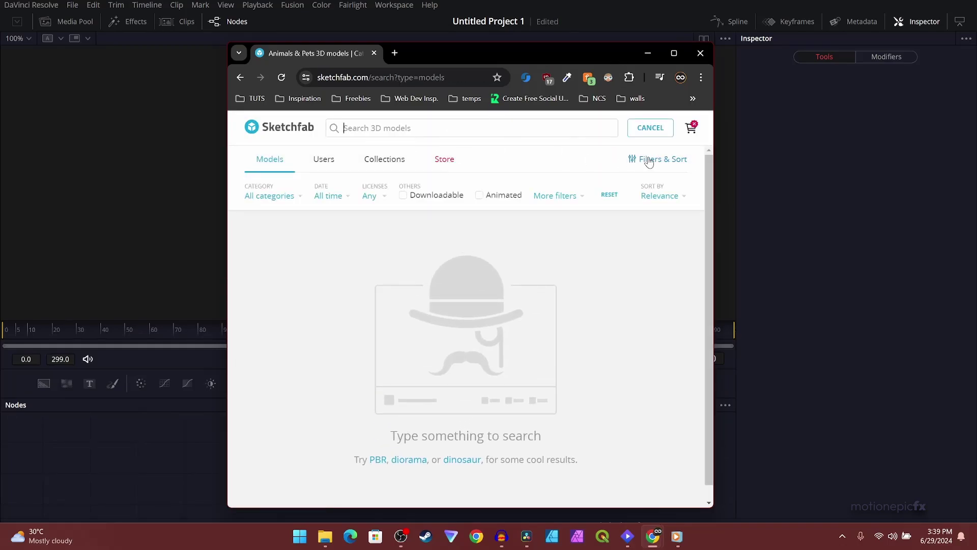
click(649, 128)
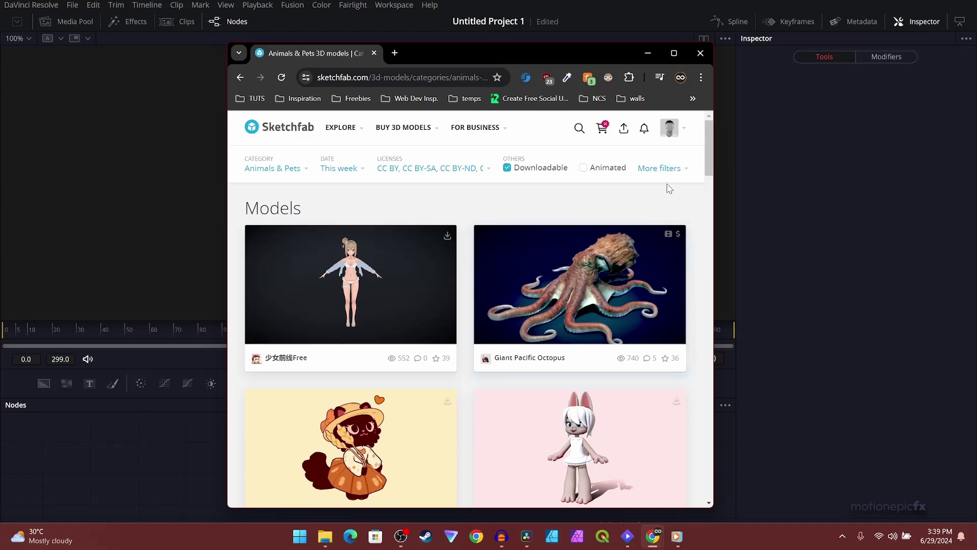
scroll(587, 204, down, 10)
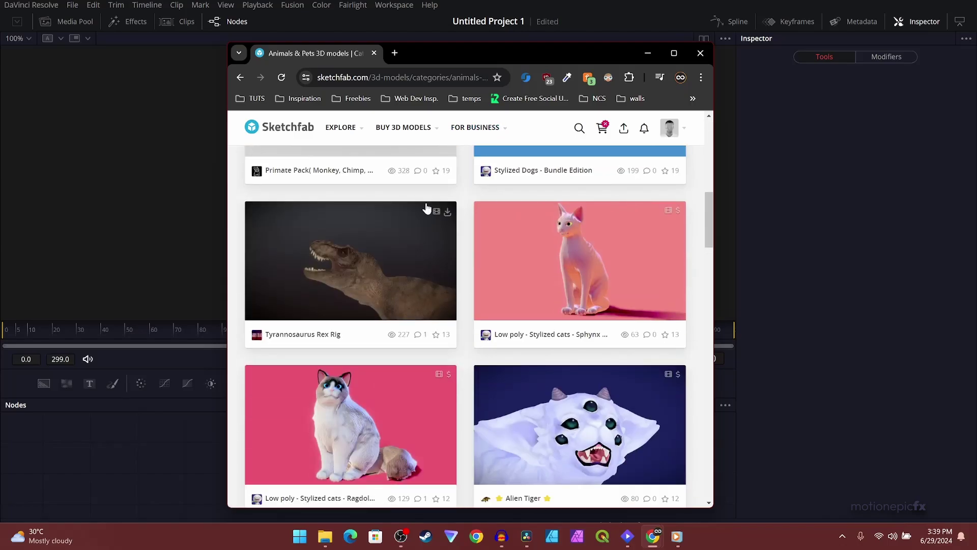
- Review the Tyrannosaurus Rex Rig's download formats, then minimize the browser
click(403, 247)
scroll(331, 366, down, 3)
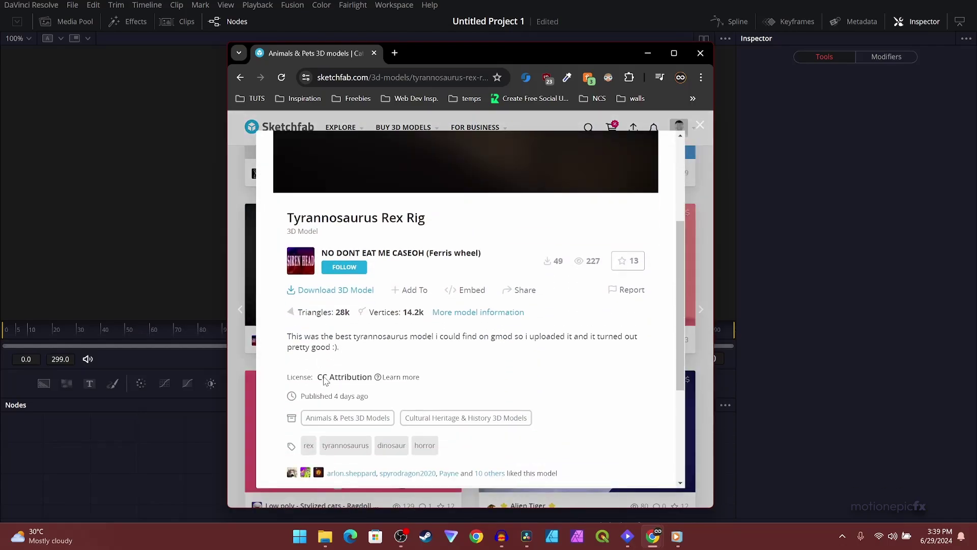
click(346, 291)
scroll(506, 272, down, 3)
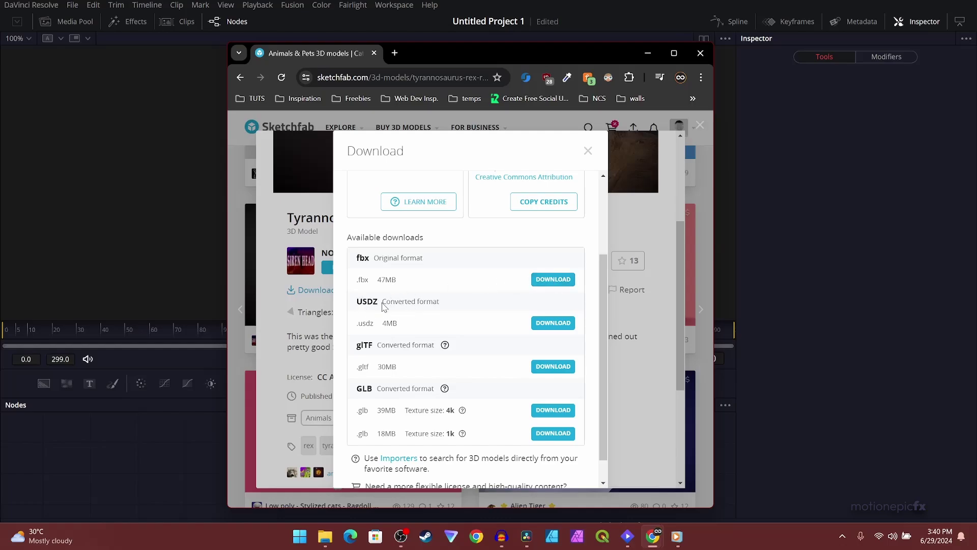
scroll(384, 304, up, 3)
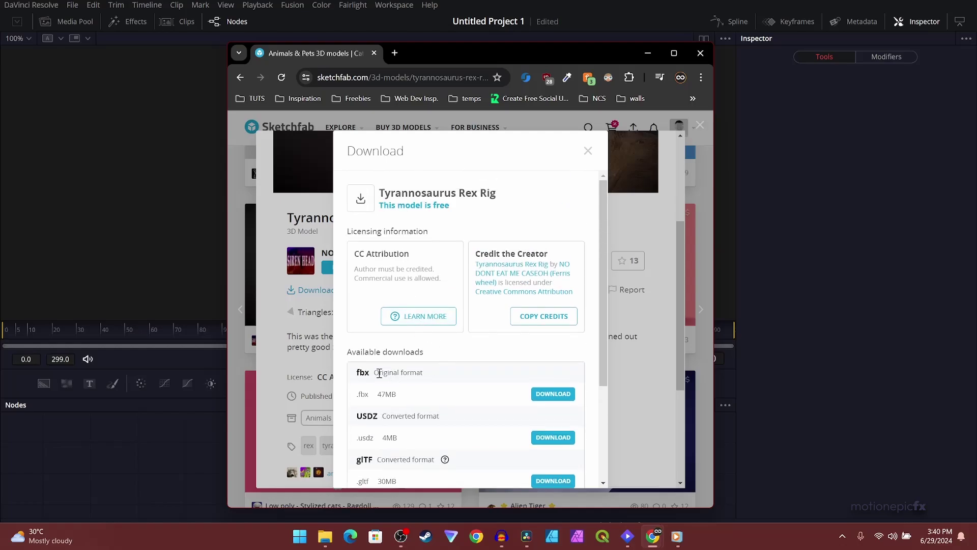
click(588, 151)
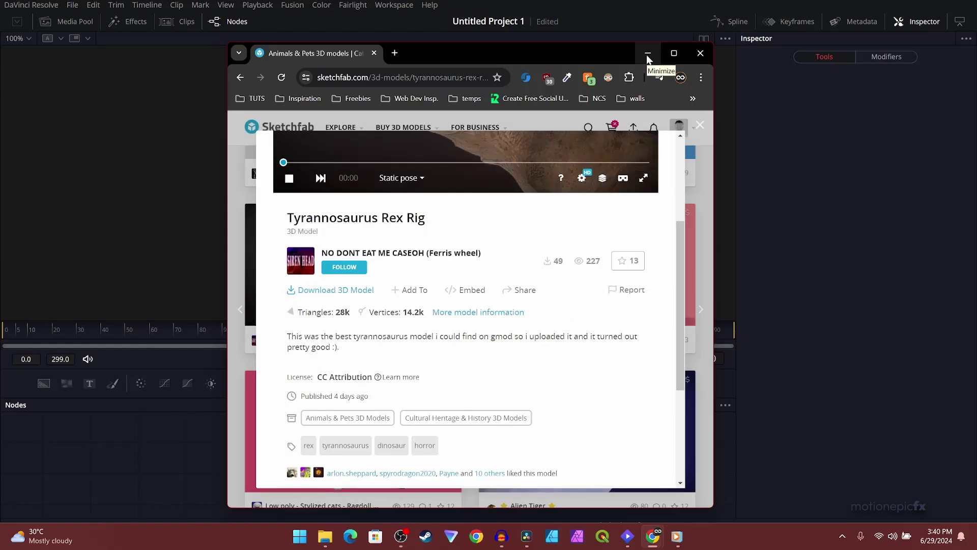
click(648, 54)
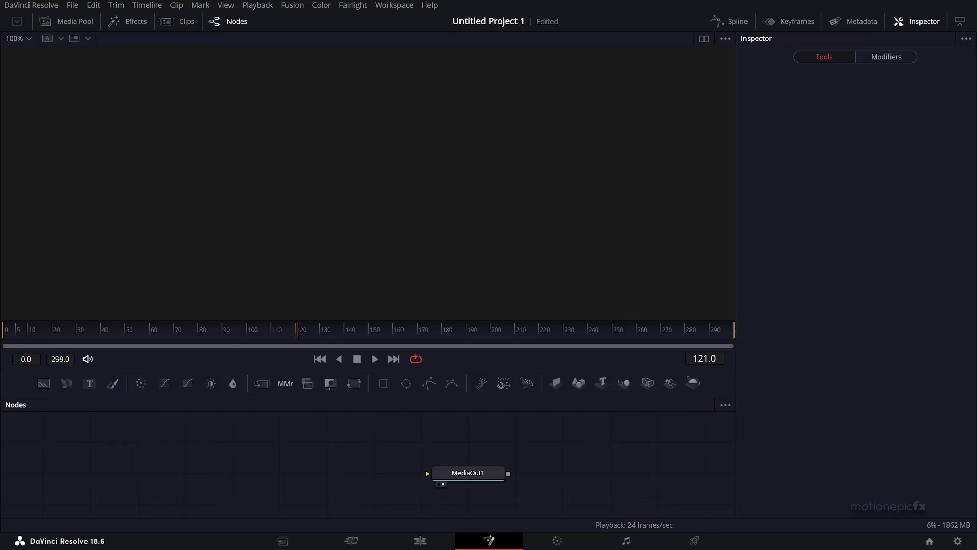
- Open the blue-whale-textured source folder, select WhaleAnim03.fbx, and move the window right
key(alt+Tab)
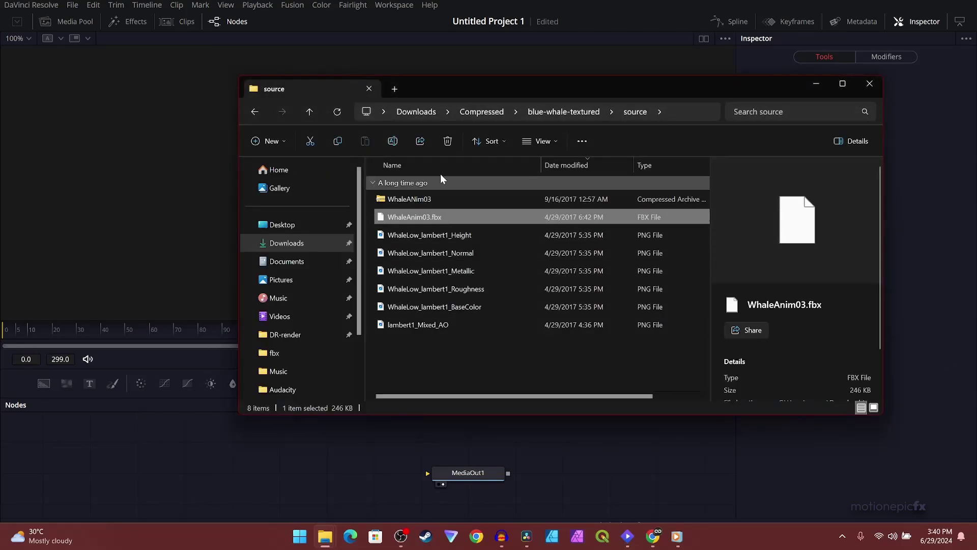
drag(534, 94, 535, 85)
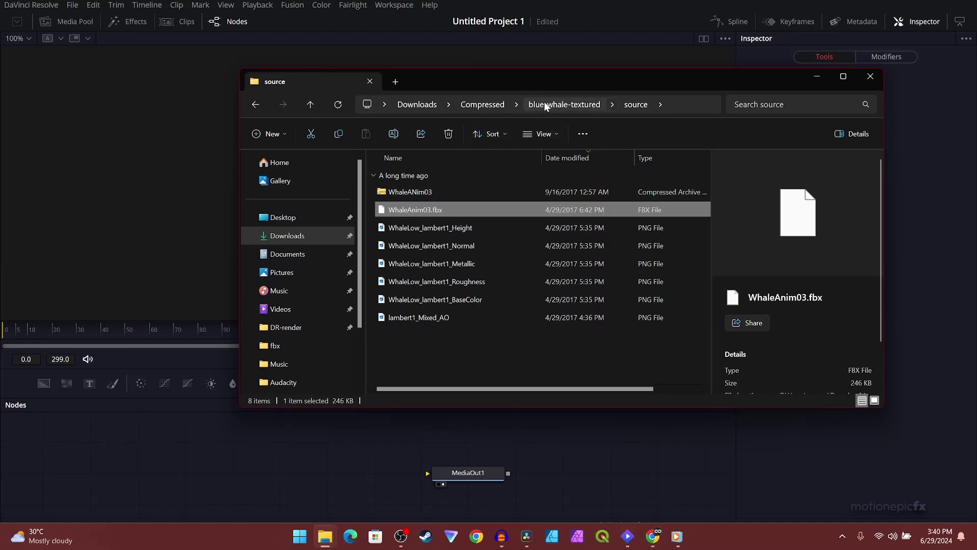
click(544, 102)
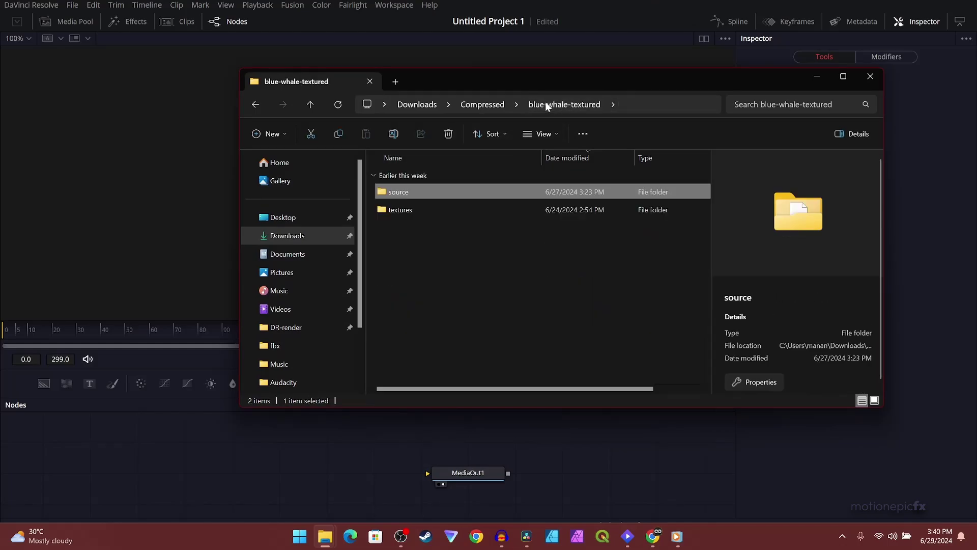
double_click(417, 191)
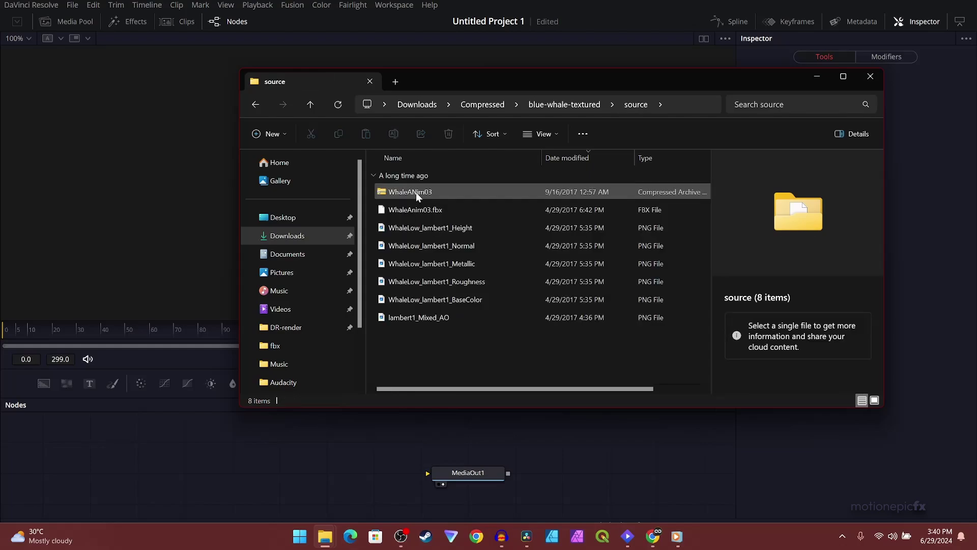
click(418, 192)
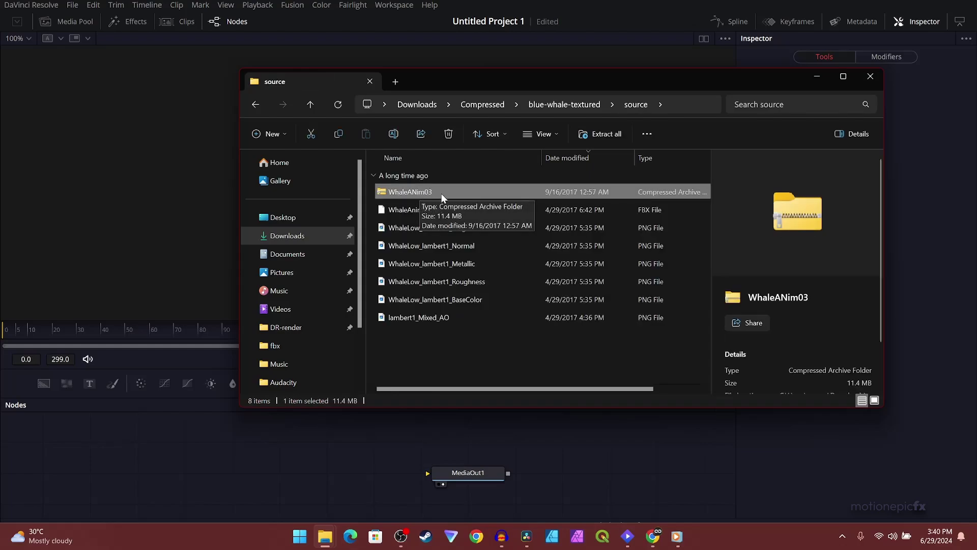
click(425, 209)
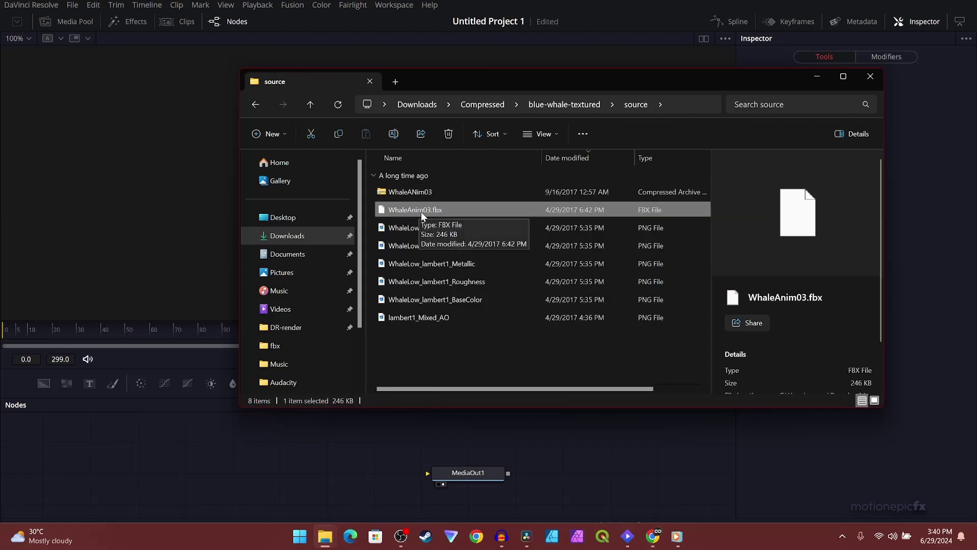
drag(468, 81, 698, 89)
- Import WhaleAnim03.fbx as an FBXMesh3D1 node and view the whale from an angle
drag(646, 218, 369, 160)
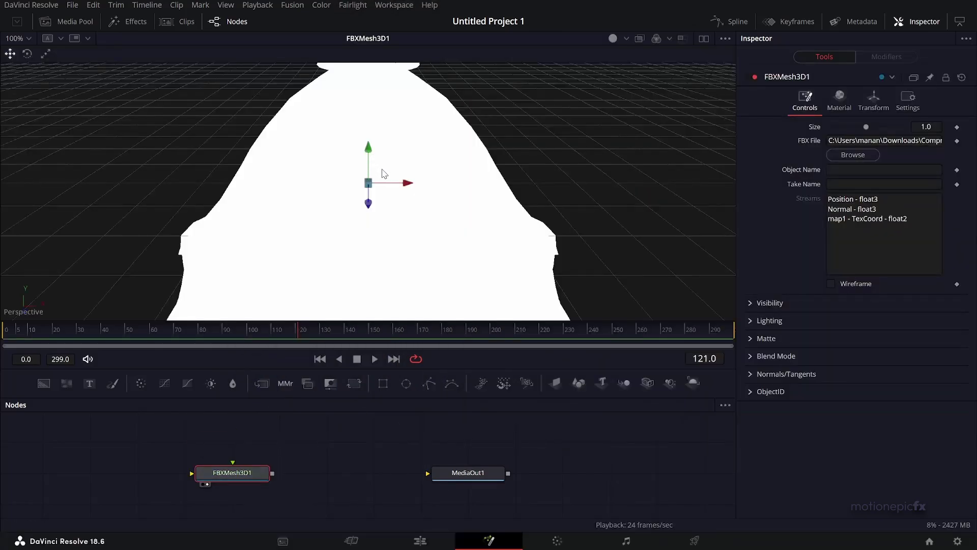
scroll(382, 174, down, 5)
scroll(383, 173, up, 2)
drag(342, 198, 427, 173)
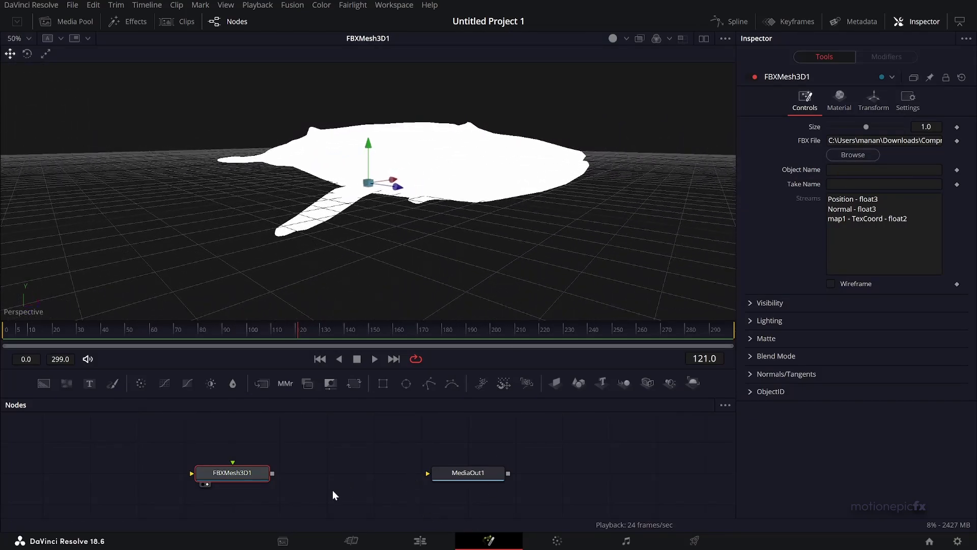
drag(362, 476, 326, 462)
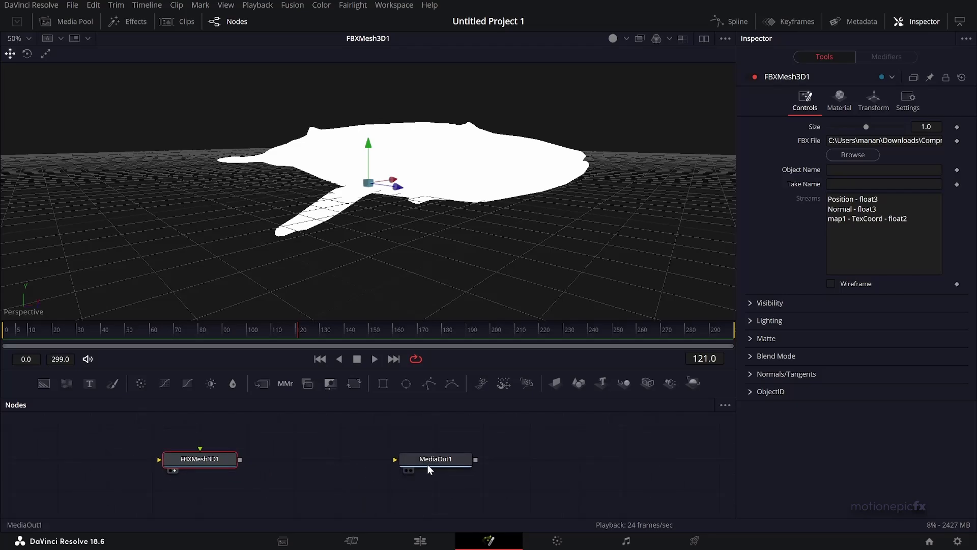
drag(433, 463, 511, 458)
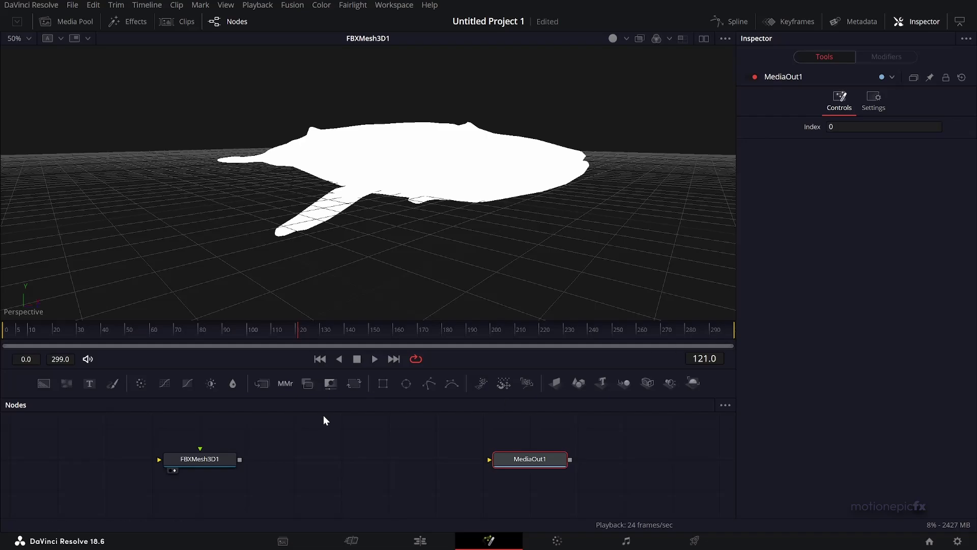
- Chain pEmitter1, pRender1 and Merge3D1 nodes ahead of MediaOut1
drag(481, 382, 340, 462)
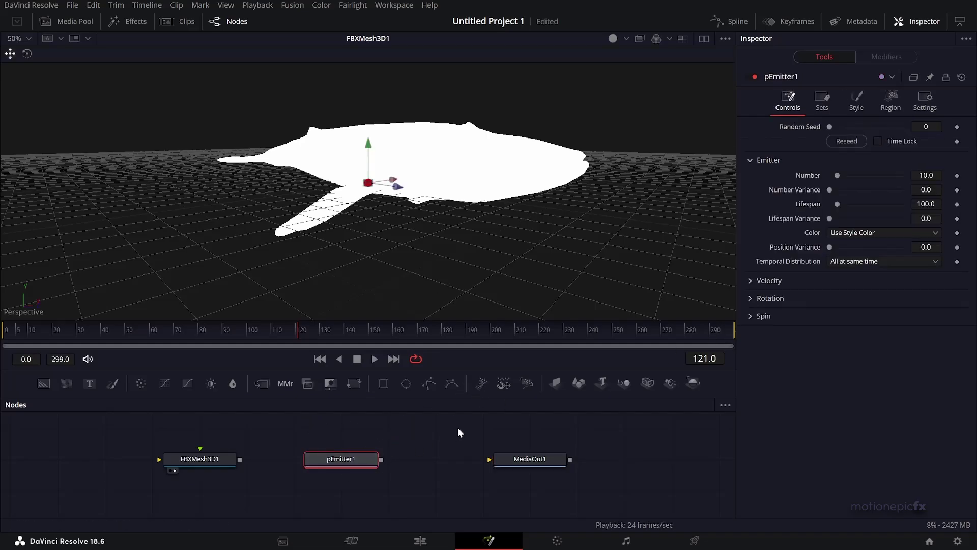
click(527, 383)
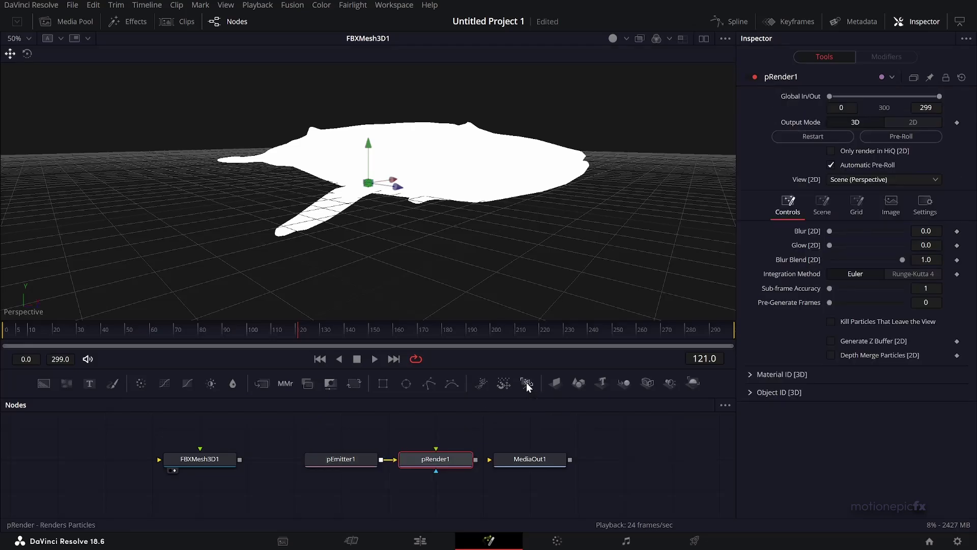
drag(515, 460, 610, 460)
click(427, 460)
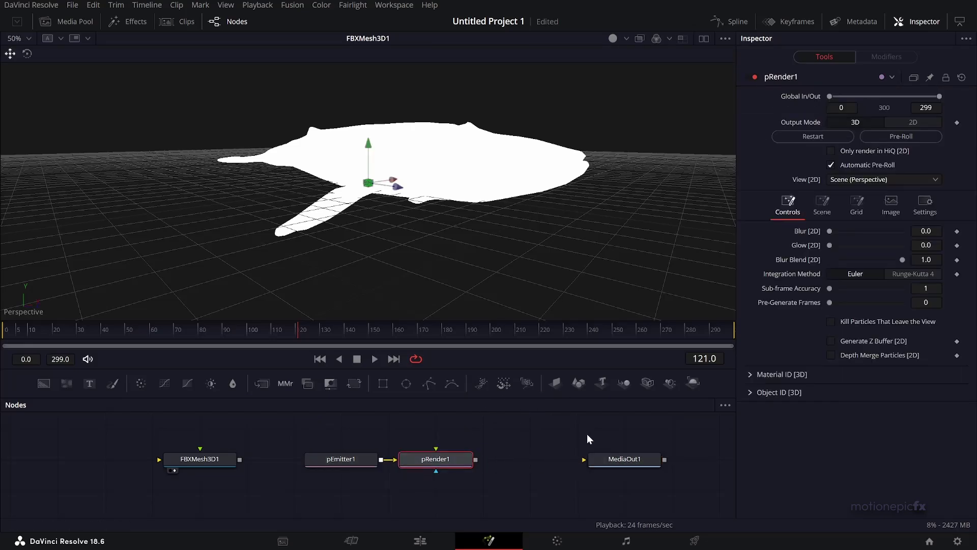
click(618, 384)
drag(601, 459, 648, 459)
click(554, 460)
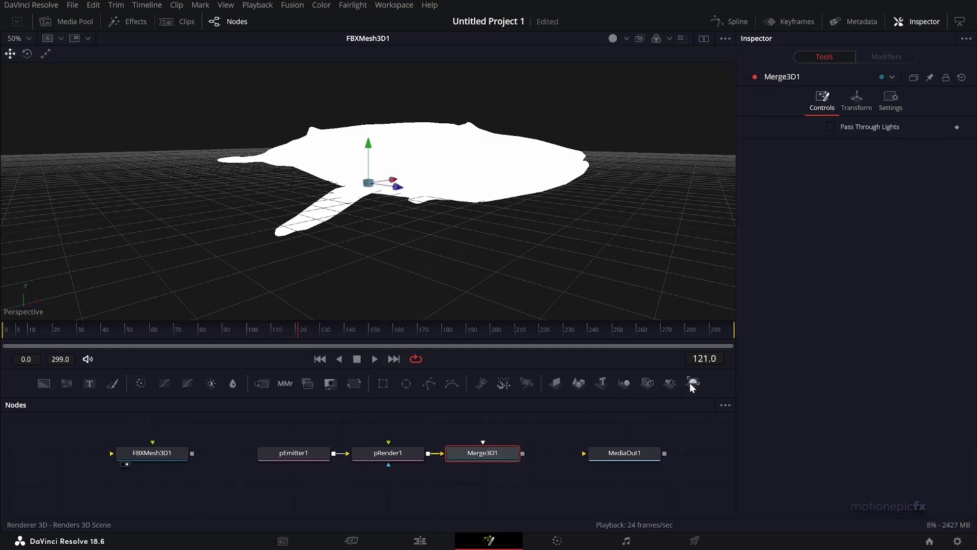
- Add Camera3D1 and Renderer3D1 to Merge3D1 and show the 3D scene in the viewer
click(644, 383)
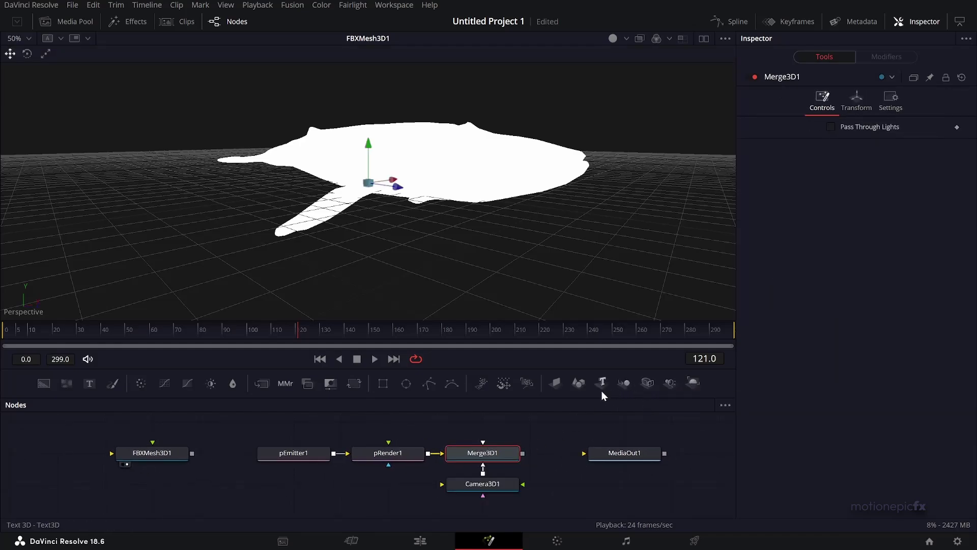
drag(539, 455, 588, 455)
click(401, 456)
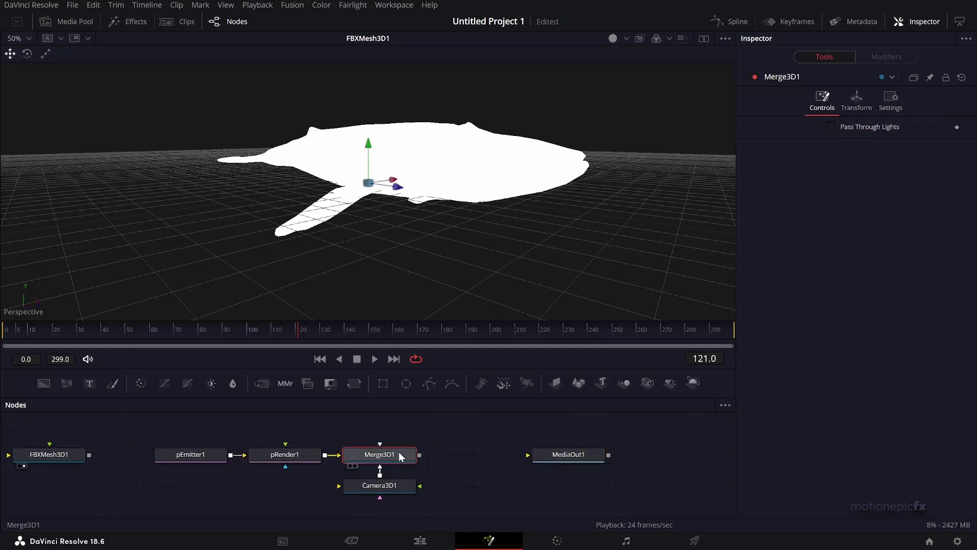
click(693, 384)
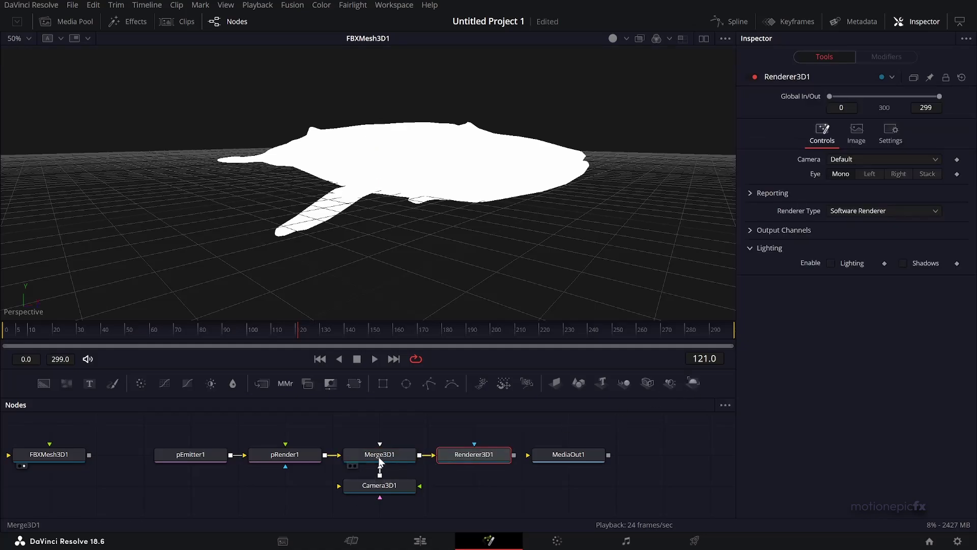
drag(364, 455, 443, 190)
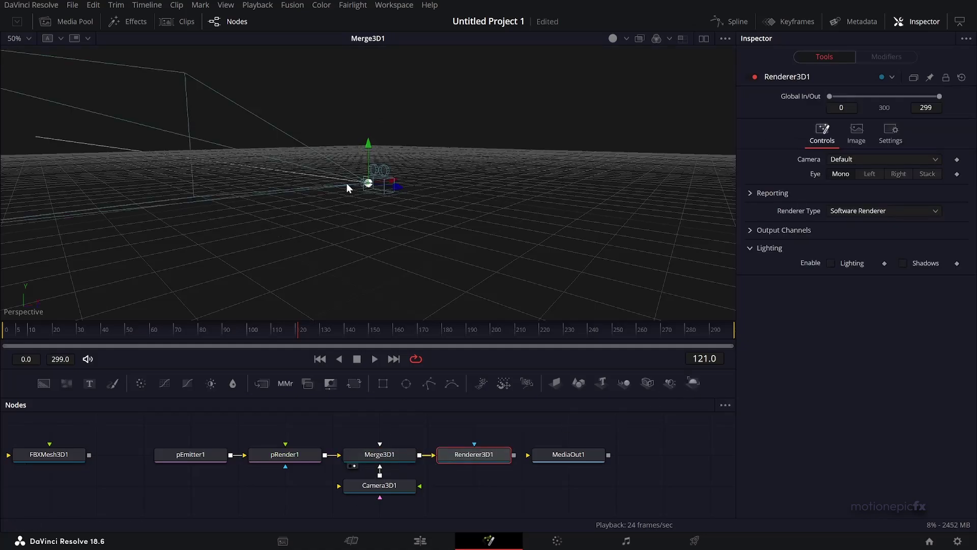
scroll(375, 227, down, 2)
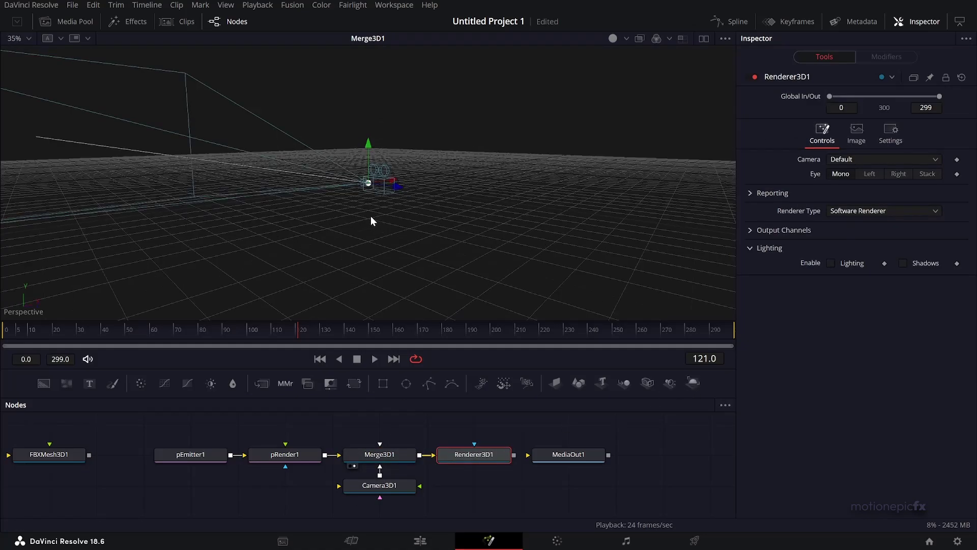
- Show Renderer3D1 in the viewer and open pEmitter1's Region settings
drag(474, 455, 414, 157)
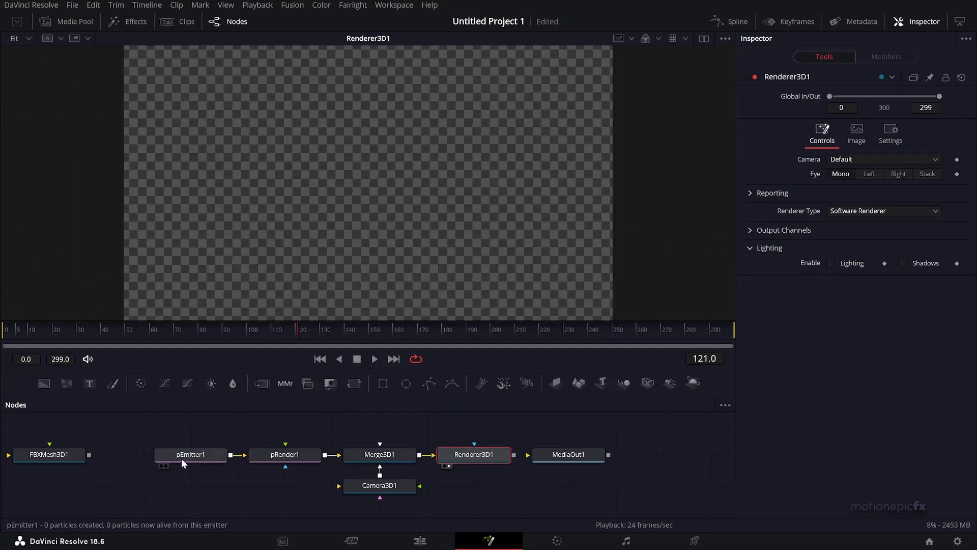
drag(179, 459, 338, 181)
scroll(364, 188, up, 6)
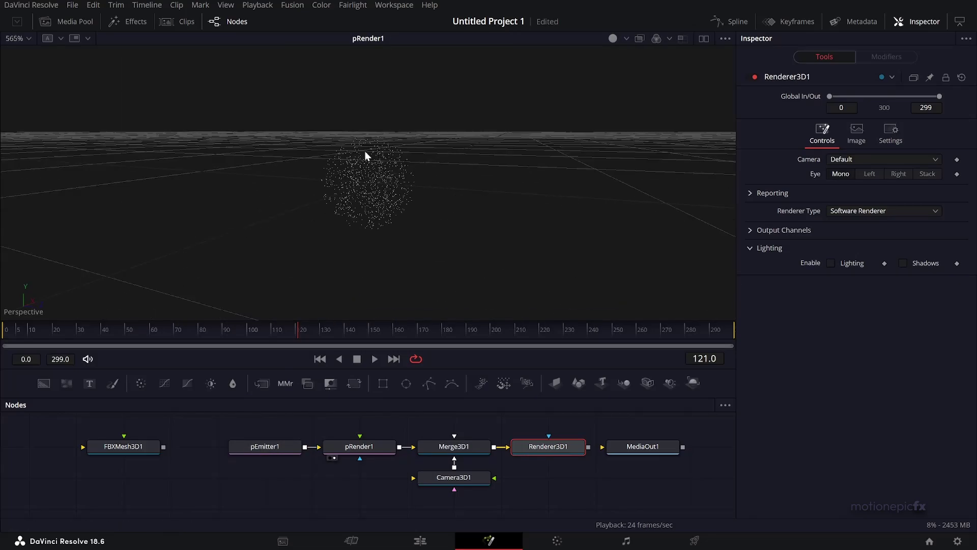
scroll(372, 185, down, 8)
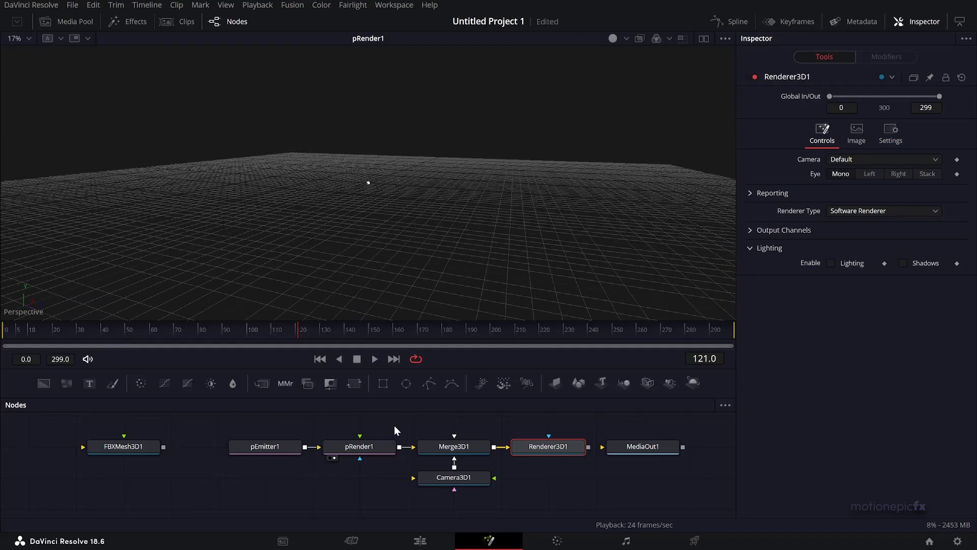
click(277, 448)
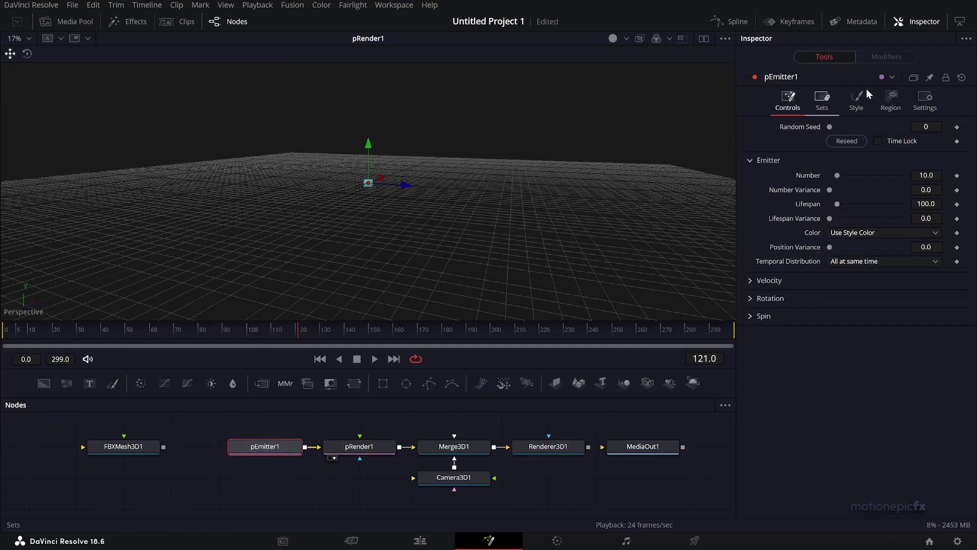
click(894, 102)
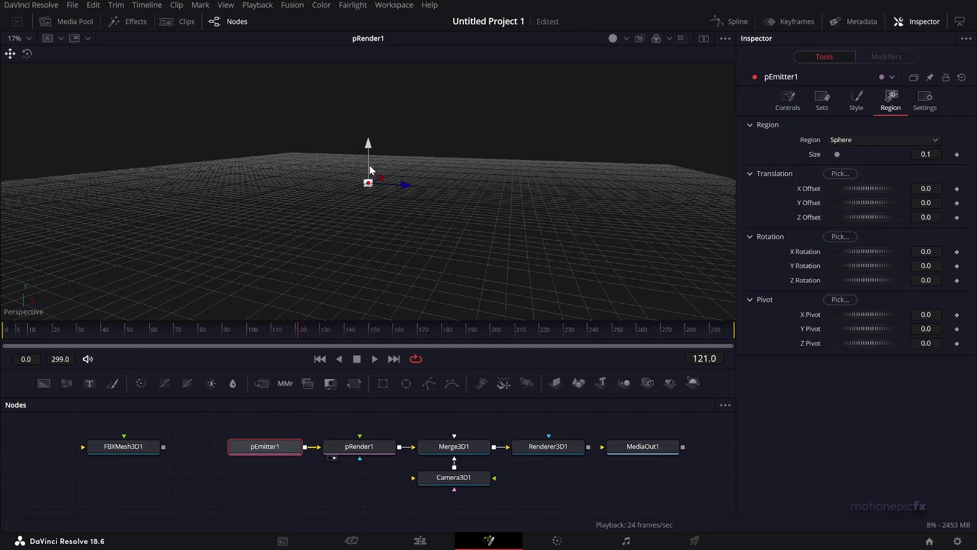
scroll(367, 178, up, 7)
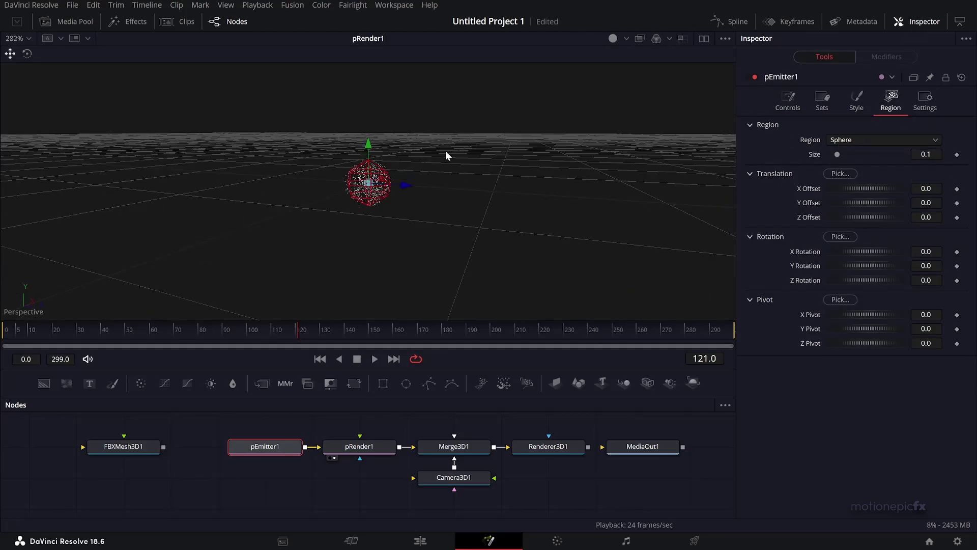
- Set pEmitter1's Region to Mesh with Surface emission
click(870, 139)
click(849, 194)
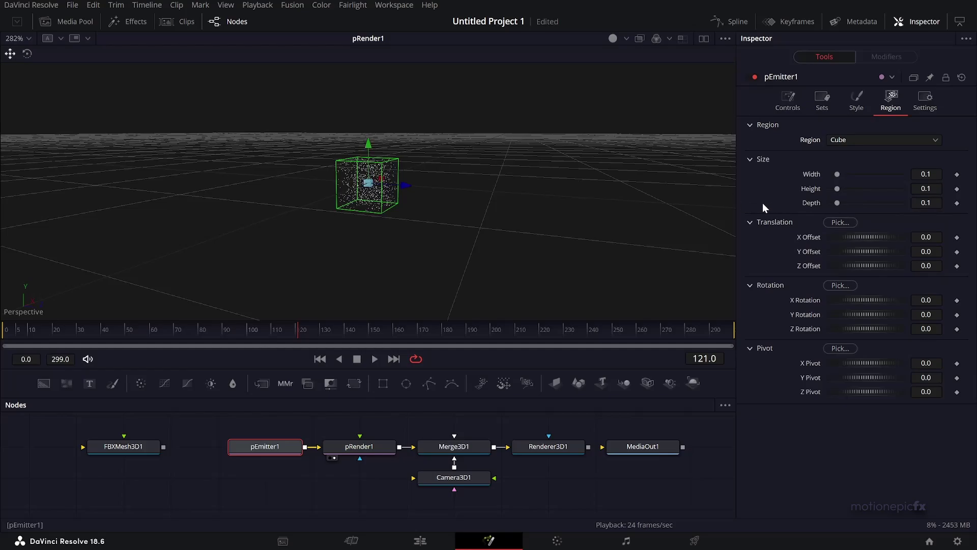
click(845, 140)
click(841, 219)
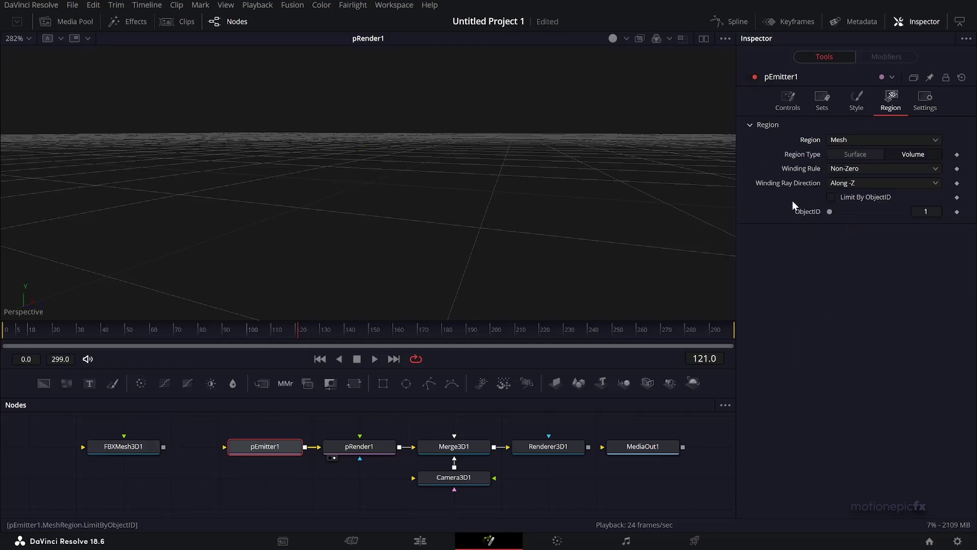
click(845, 153)
scroll(407, 179, down, 3)
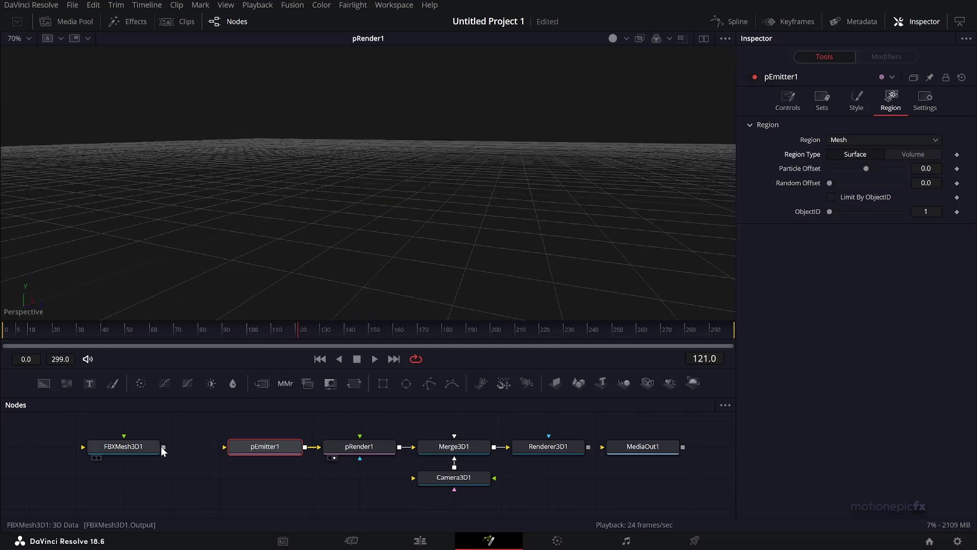
- Connect FBXMesh3D1 to pEmitter1 and look down on the particle whale
drag(162, 447, 249, 448)
scroll(357, 203, down, 2)
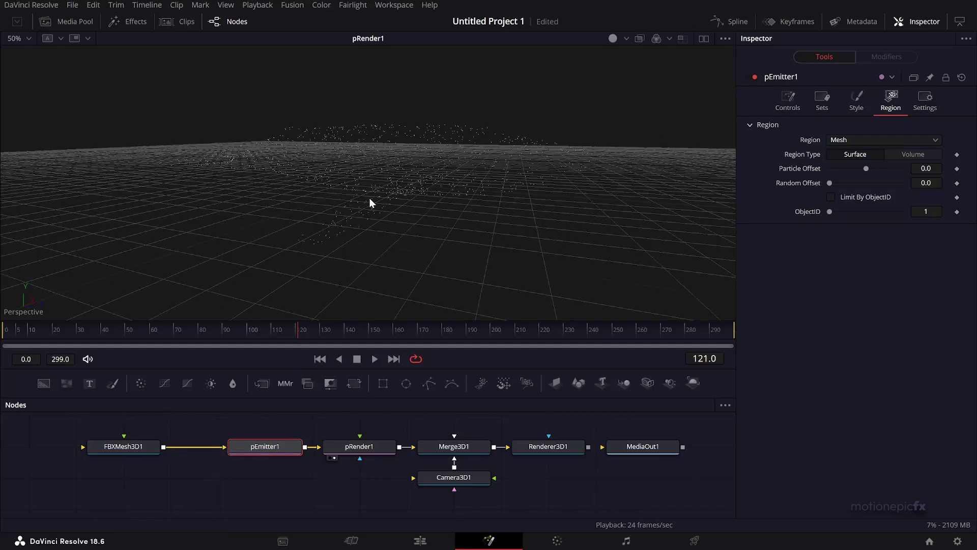
drag(389, 178, 509, 289)
drag(589, 446, 631, 445)
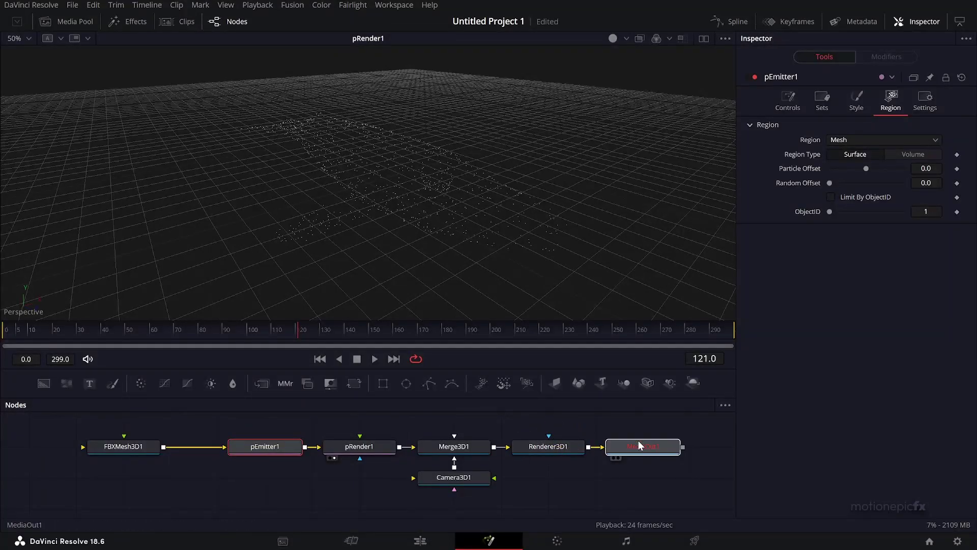
- View MediaOut1 and turn off the viewer's Checker Underlay for a black background
key(1)
right_click(503, 123)
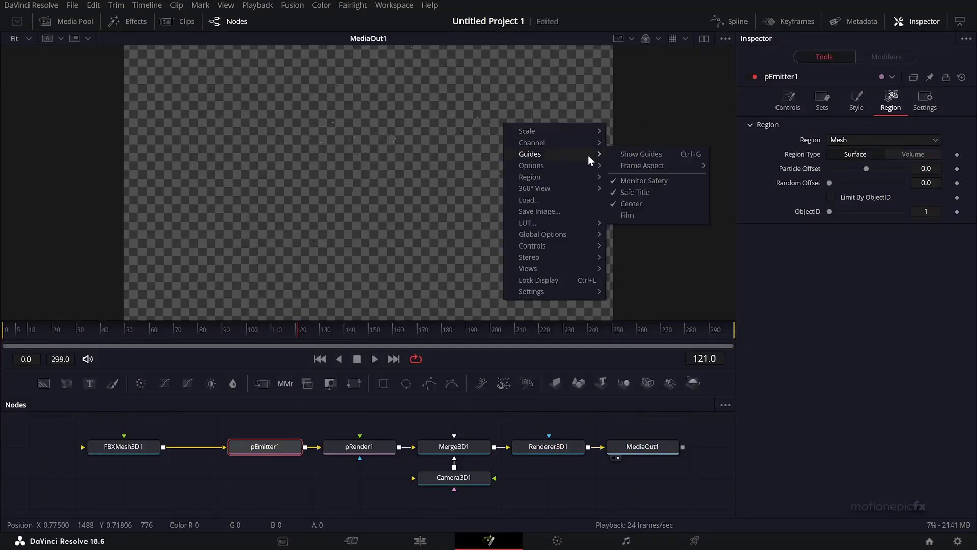
mouse_move(581, 165)
click(625, 166)
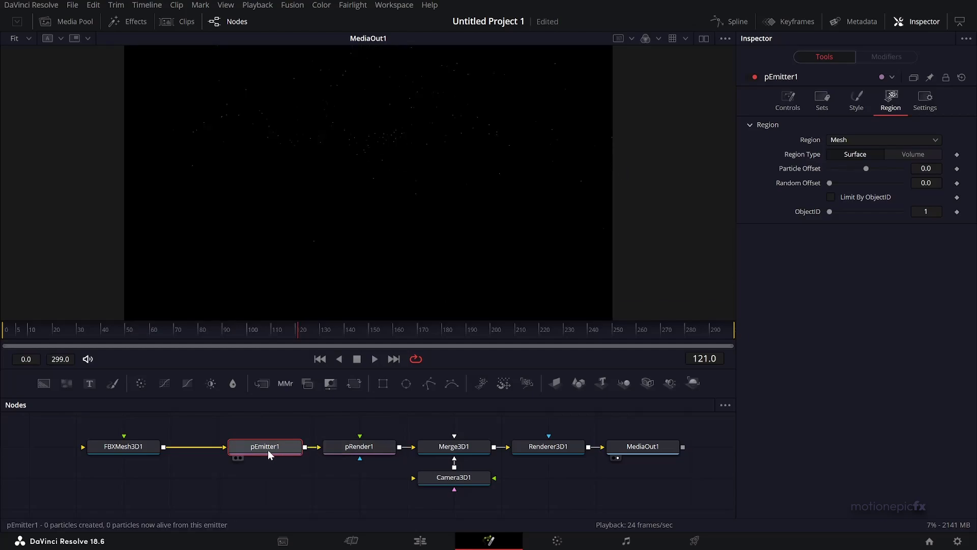
- Set pEmitter1's particle Style to Blob and shrink the particle size
click(857, 100)
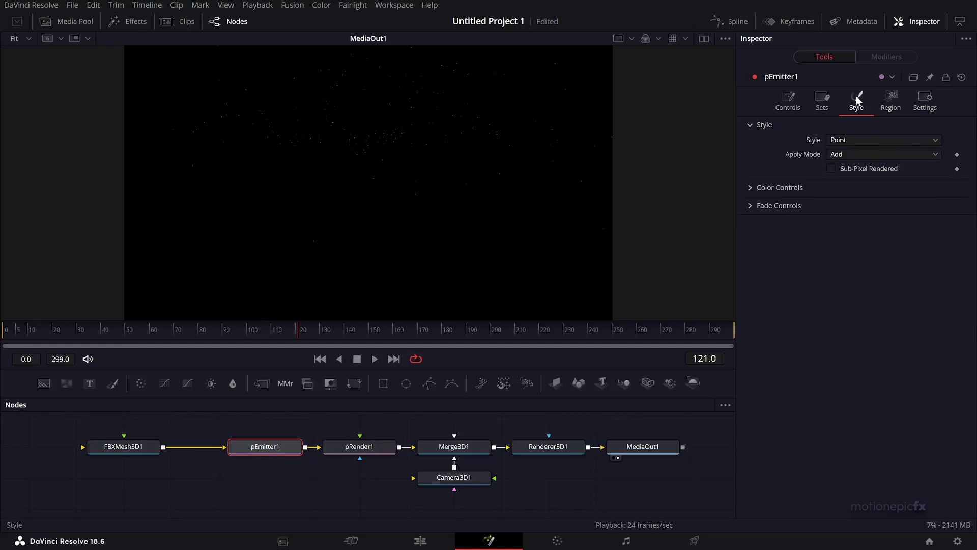
click(844, 138)
click(843, 181)
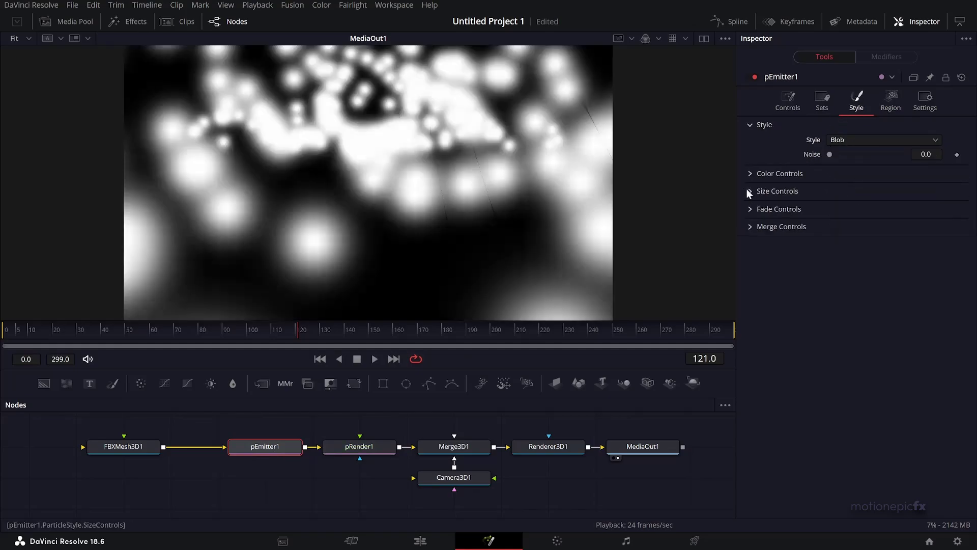
click(748, 191)
mouse_move(845, 206)
mouse_down()
mouse_move(830, 207)
mouse_move(837, 222)
mouse_up()
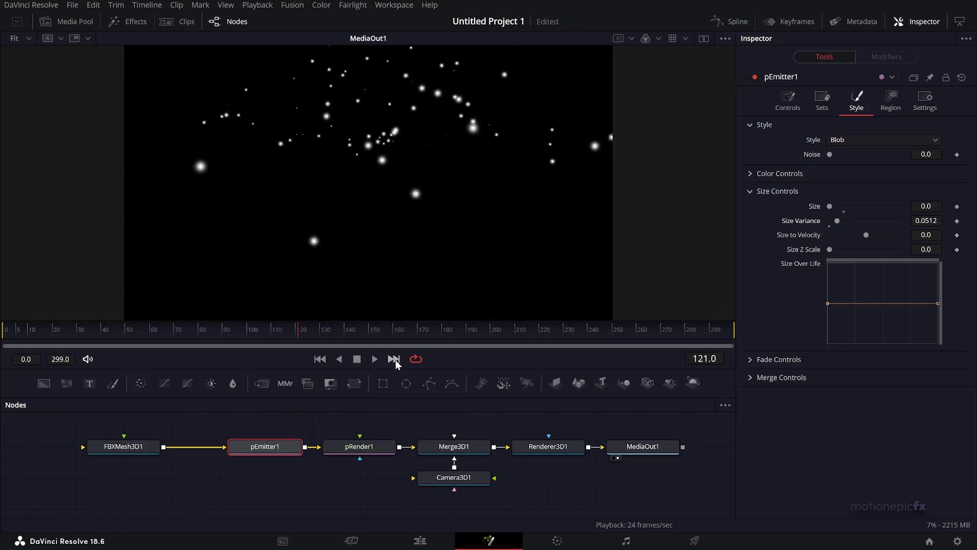
- Pull Camera3D1 back along Translation Z and enable Use Target
click(467, 482)
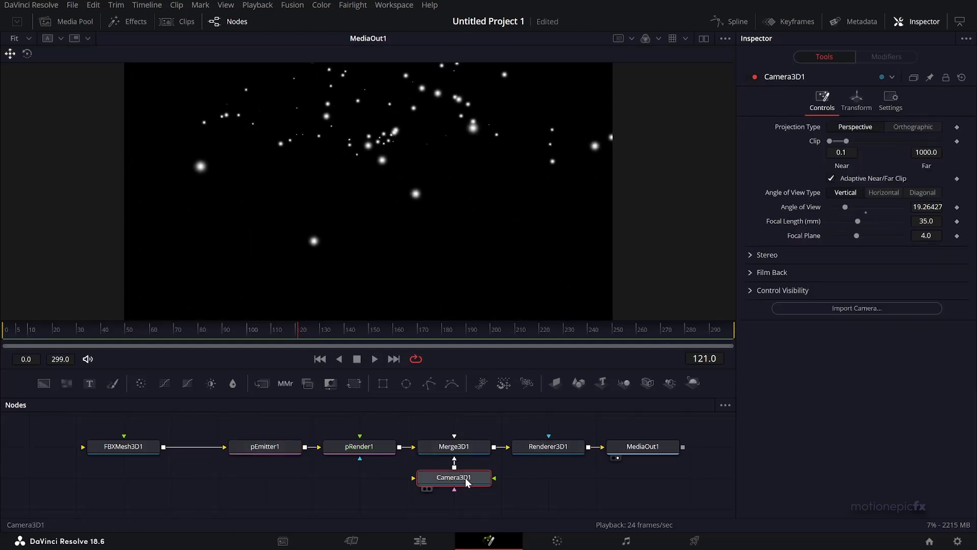
click(854, 102)
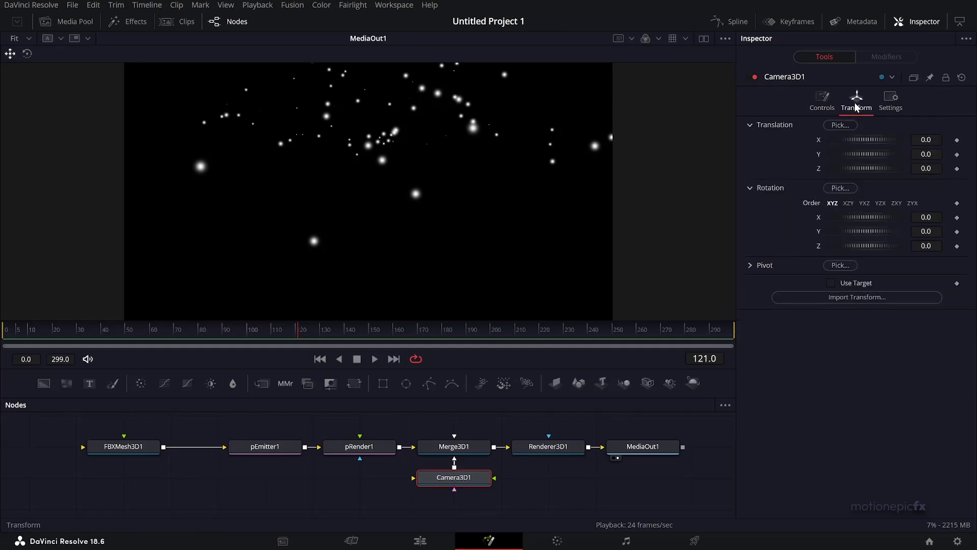
drag(864, 168, 897, 176)
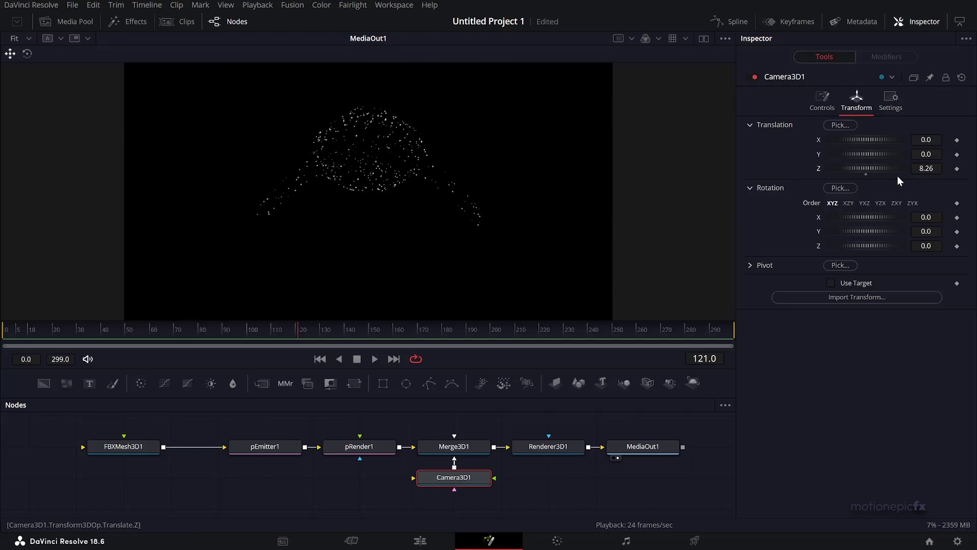
click(832, 282)
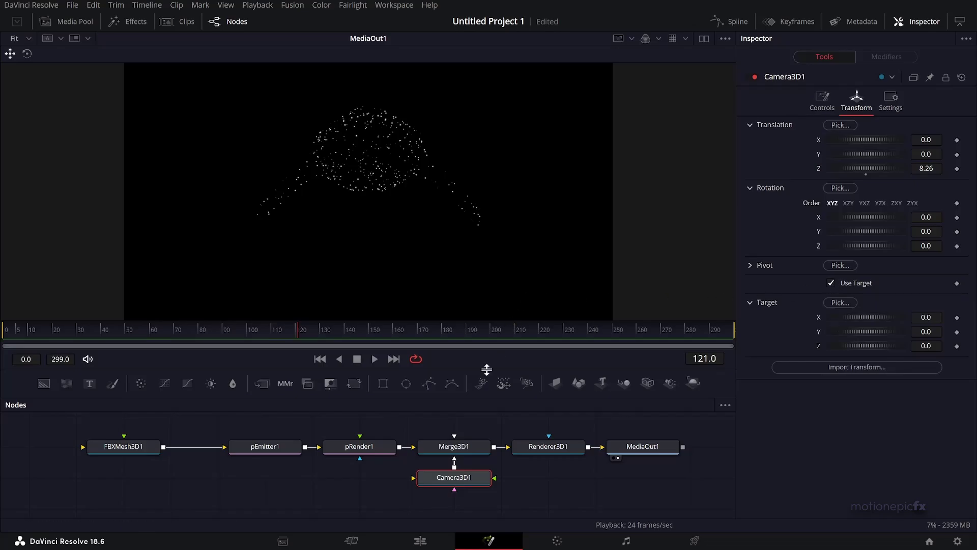
- Offset Camera3D1 to X -2.985, Y 5.913, Z 8.12 to frame the whale at an angle
key(1)
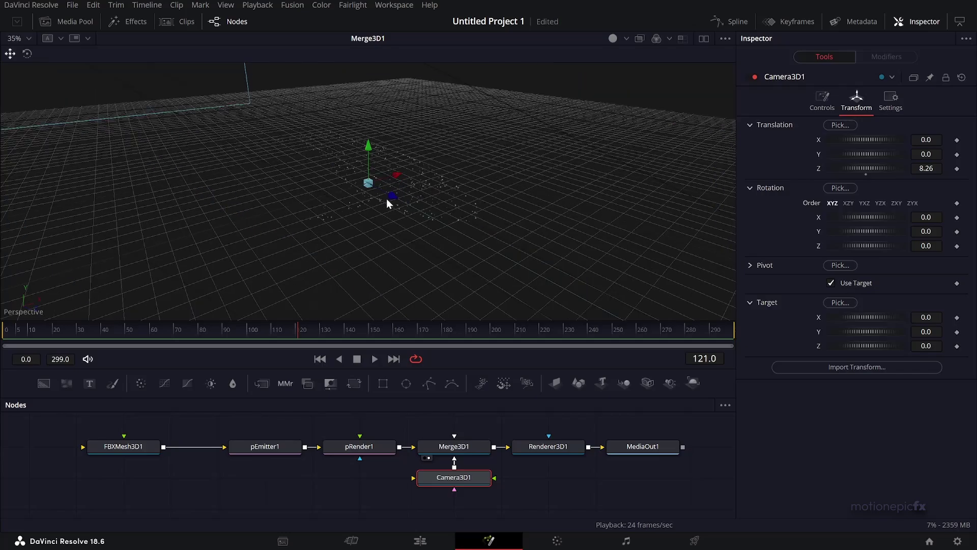
drag(367, 196, 432, 246)
scroll(399, 192, down, 5)
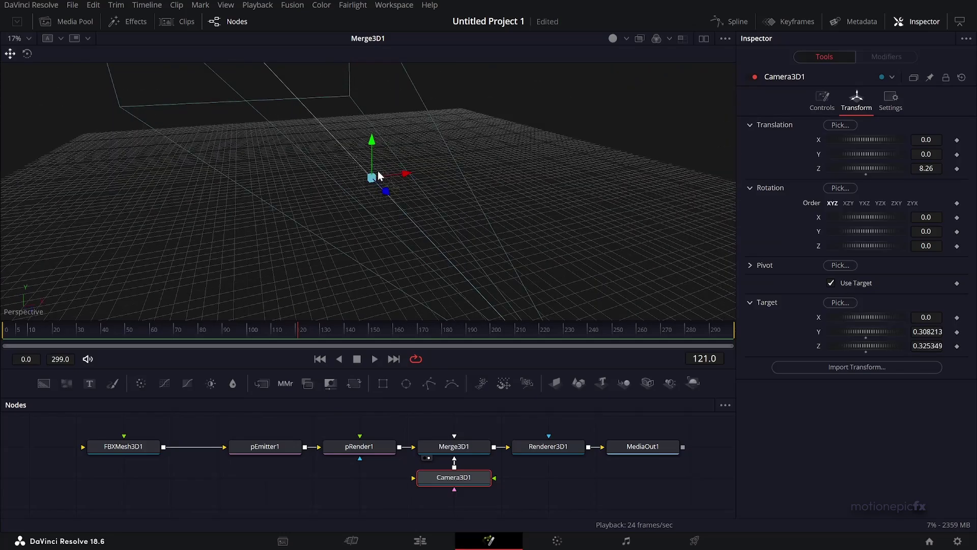
drag(378, 170, 387, 229)
click(615, 458)
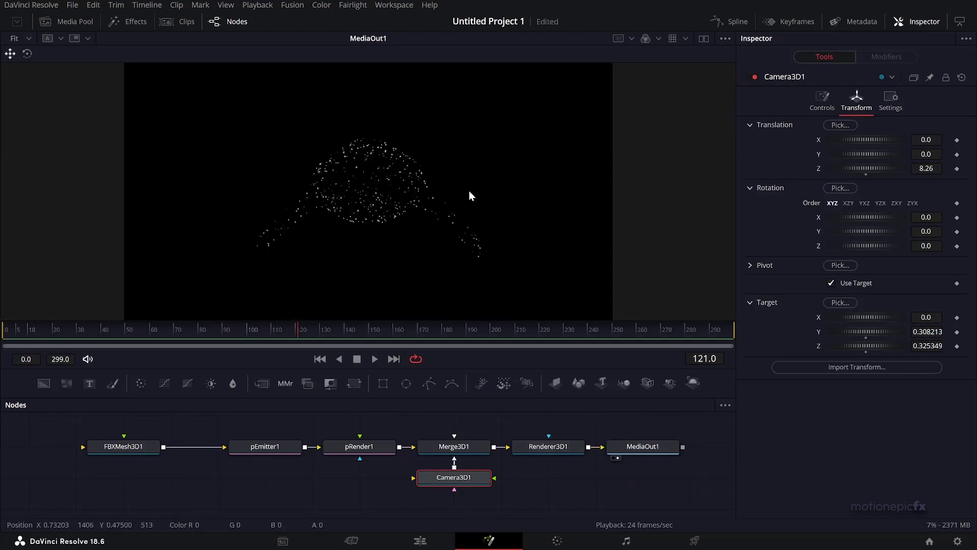
drag(860, 139, 867, 176)
mouse_move(862, 139)
mouse_down()
mouse_move(855, 142)
mouse_move(913, 151)
mouse_move(856, 154)
mouse_move(972, 169)
mouse_move(881, 146)
mouse_up()
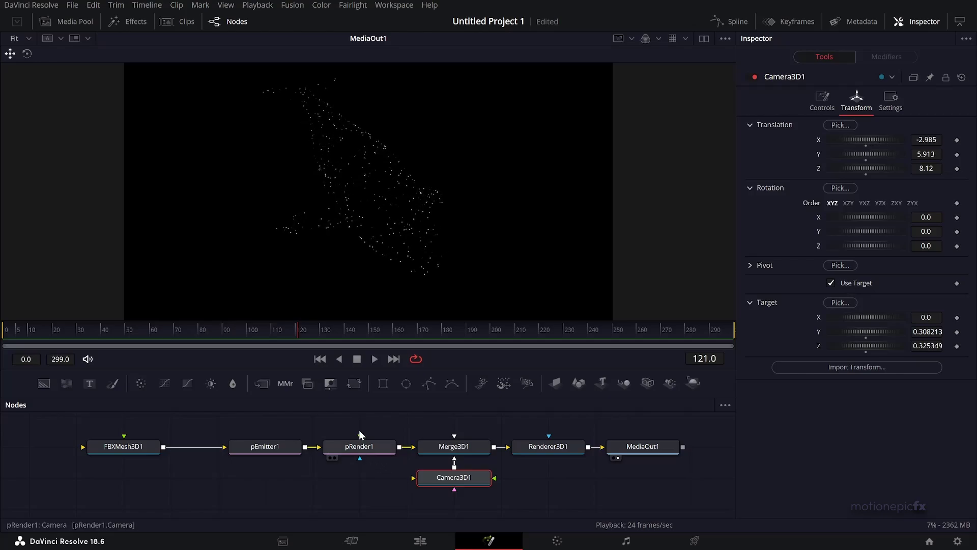
- At frame 0, set pEmitter1's emission Number to 1000
click(320, 359)
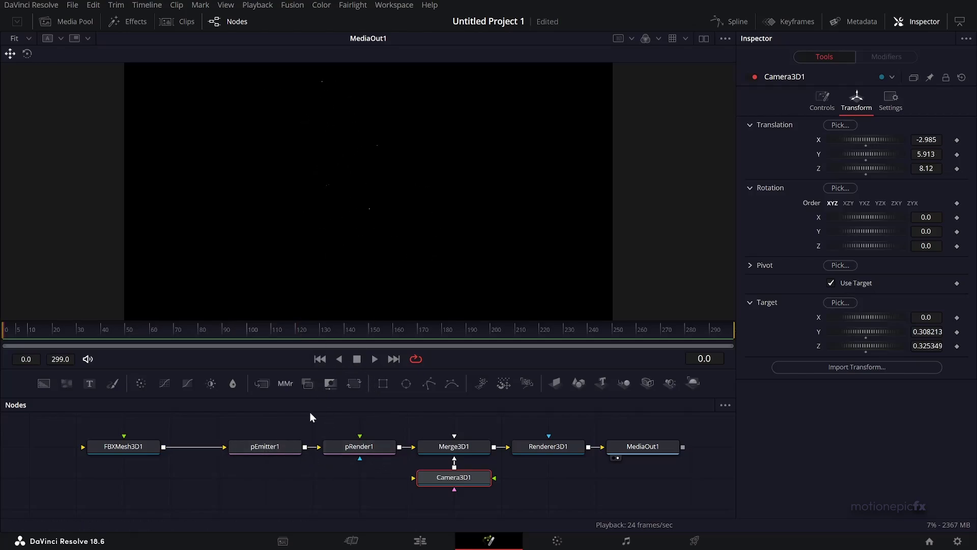
click(272, 448)
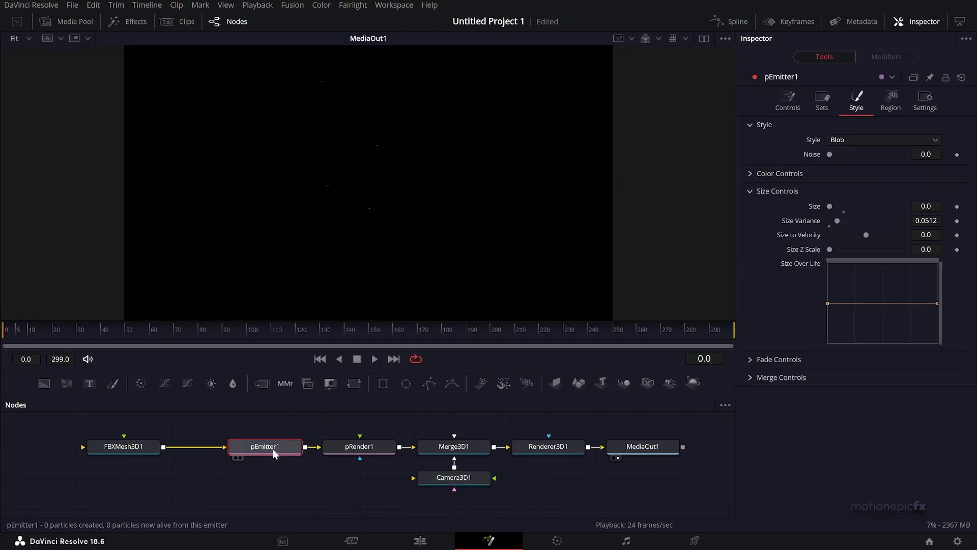
click(789, 102)
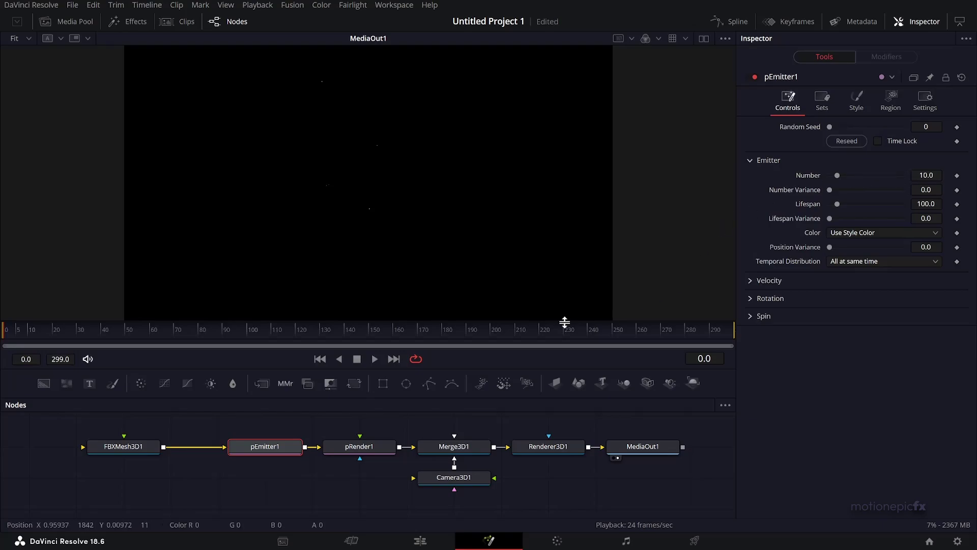
drag(7, 333, 10, 337)
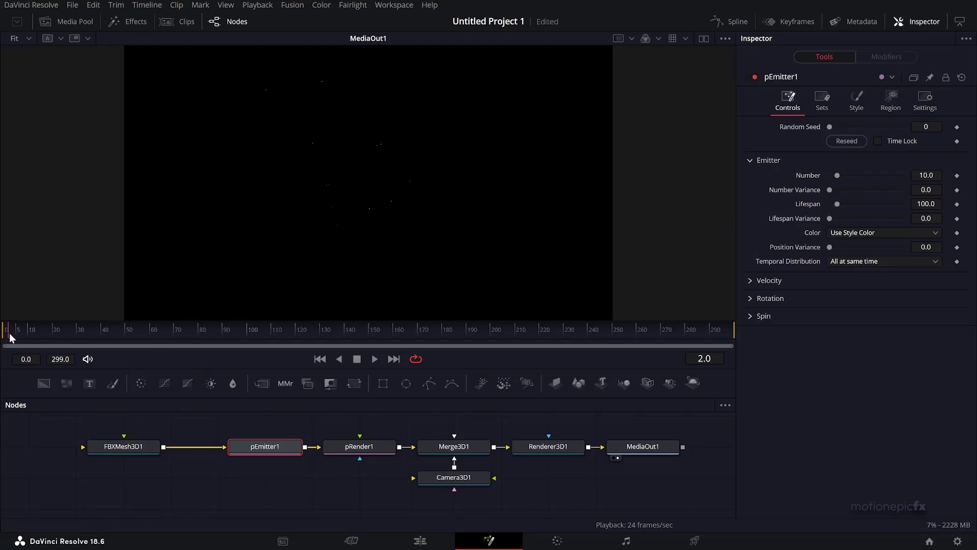
click(319, 359)
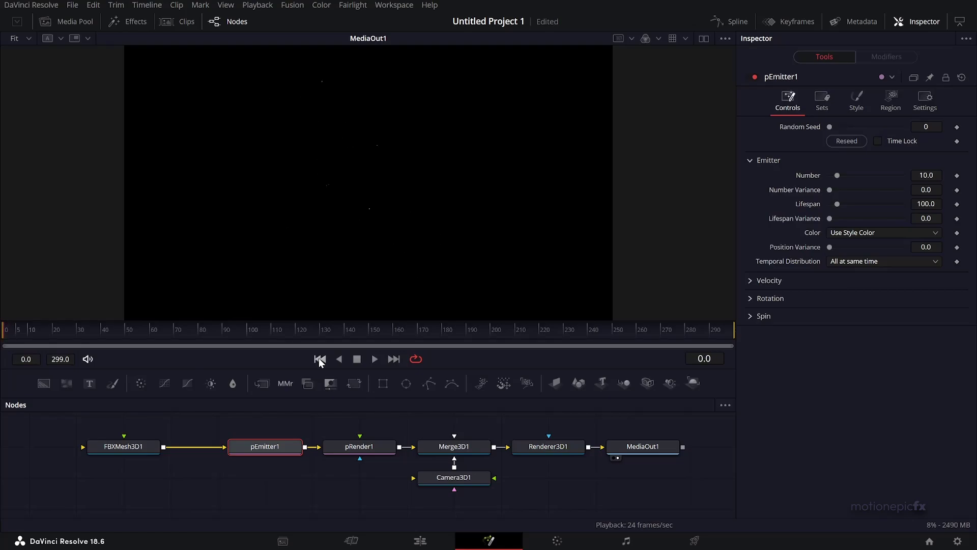
click(923, 175)
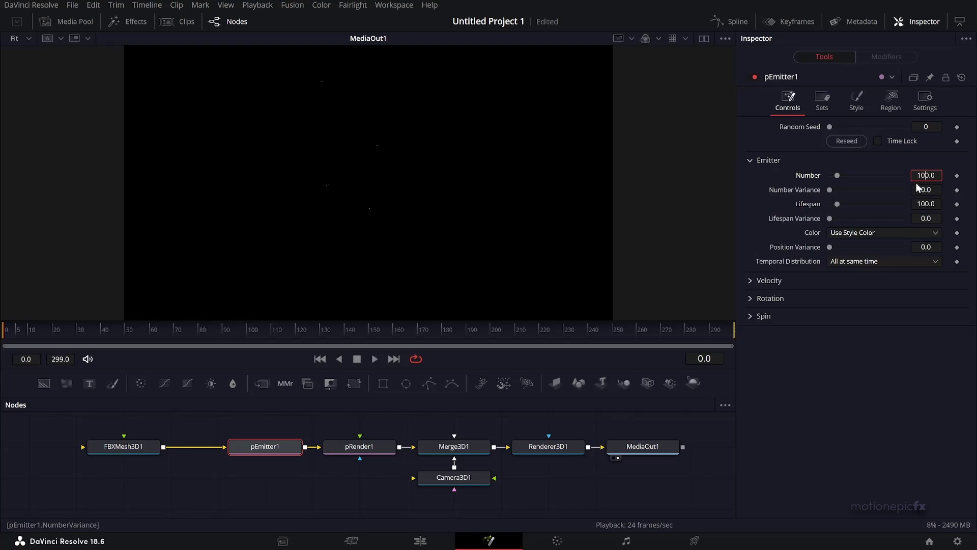
text(00)
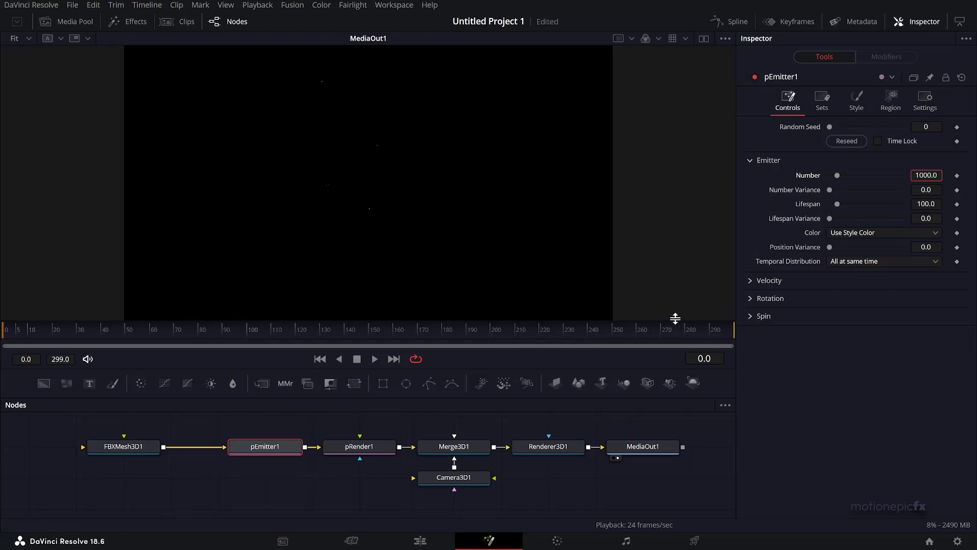
key(Tab)
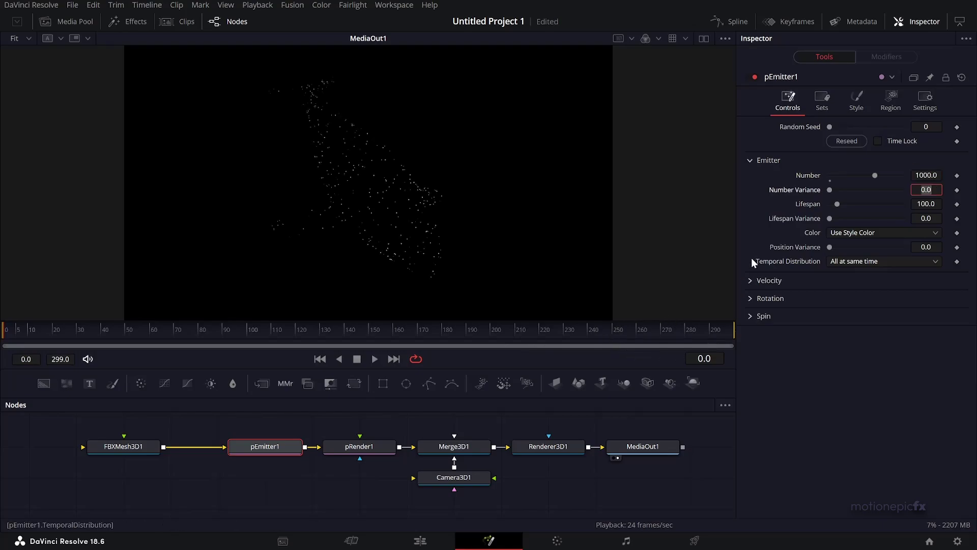
- Keyframe the Number at frame 1 and set it to 0
click(6, 334)
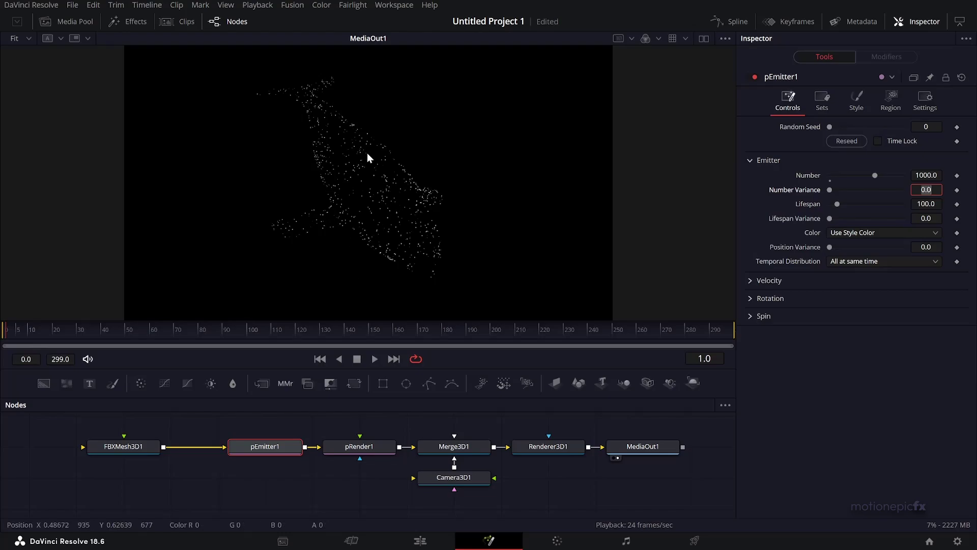
click(957, 175)
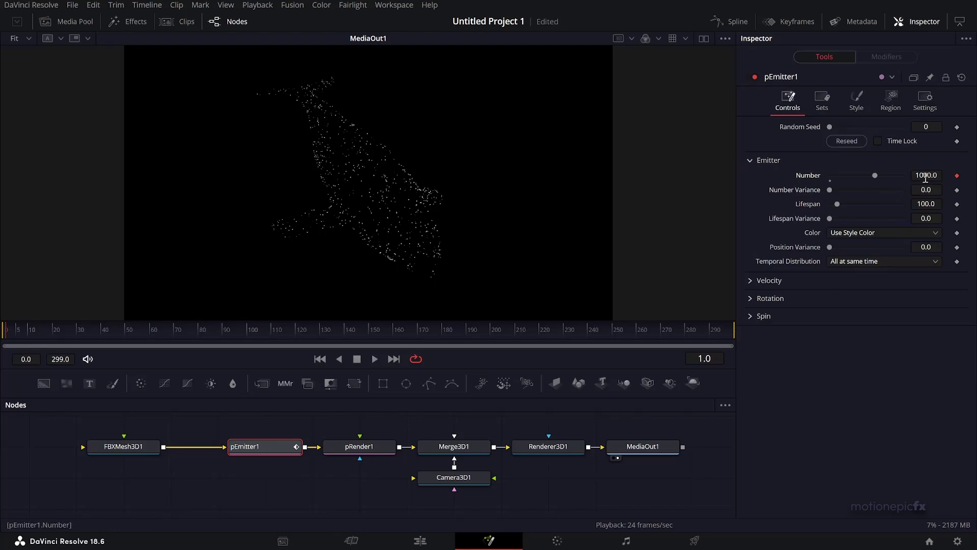
click(926, 175)
text(0)
key(Tab)
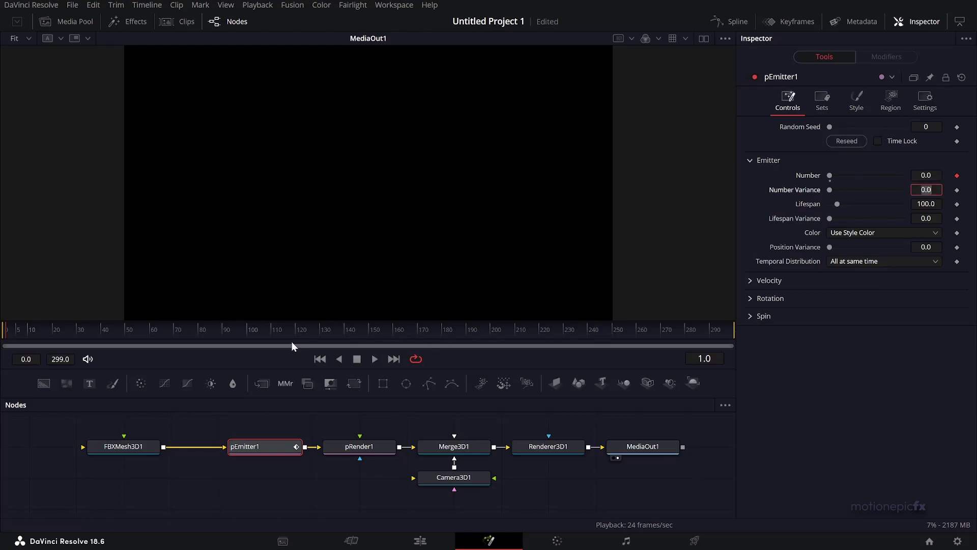
- Keyframe Number 1000 at frame 0 and scrub to check the one-time emission
click(320, 360)
click(920, 176)
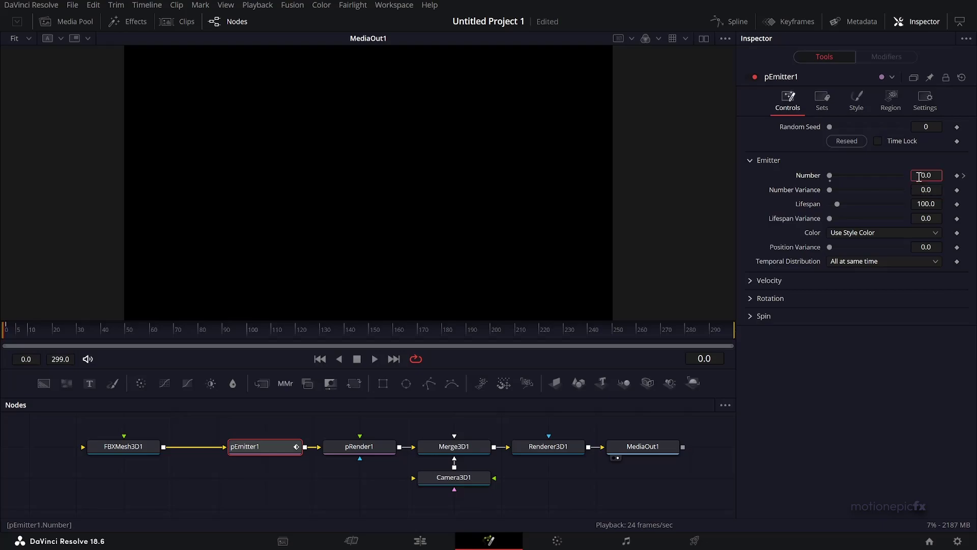
text(100)
key(Tab)
click(957, 175)
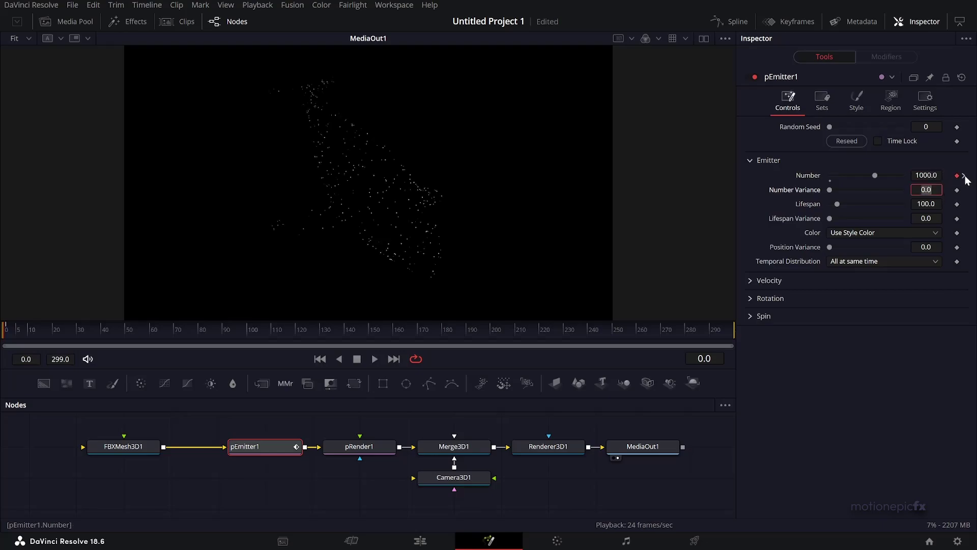
click(965, 176)
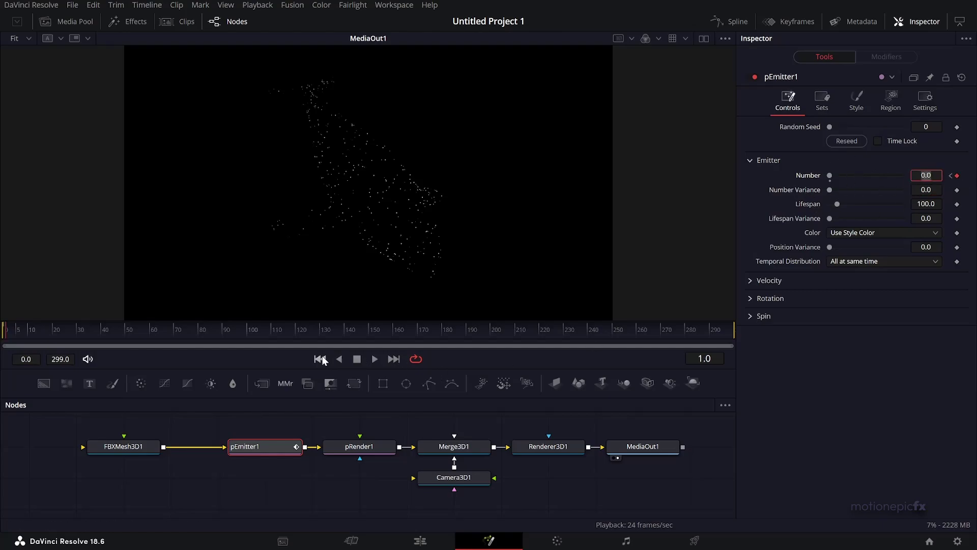
drag(168, 330, 383, 330)
drag(601, 327, 414, 325)
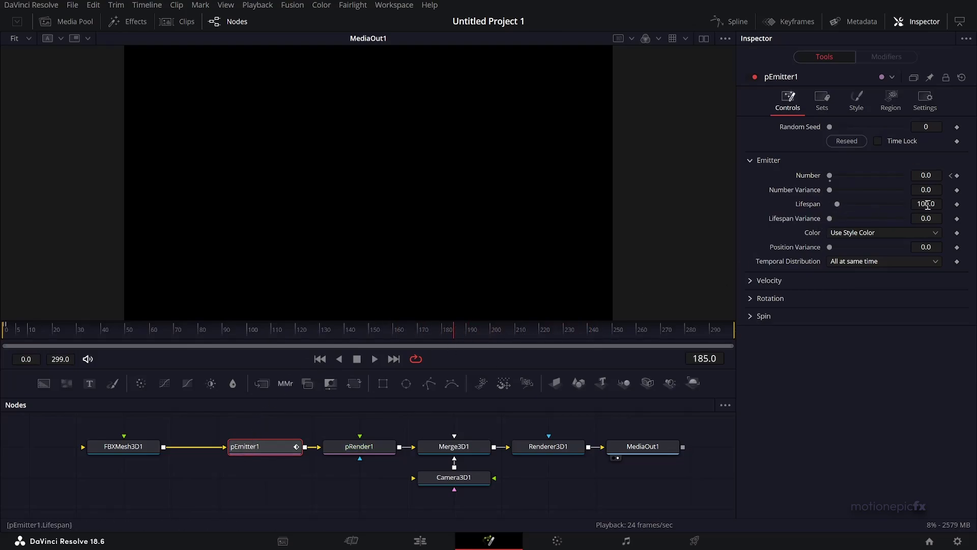
- Set pEmitter1's Lifespan to 300 and scrub to confirm the particles persist
drag(269, 334, 729, 334)
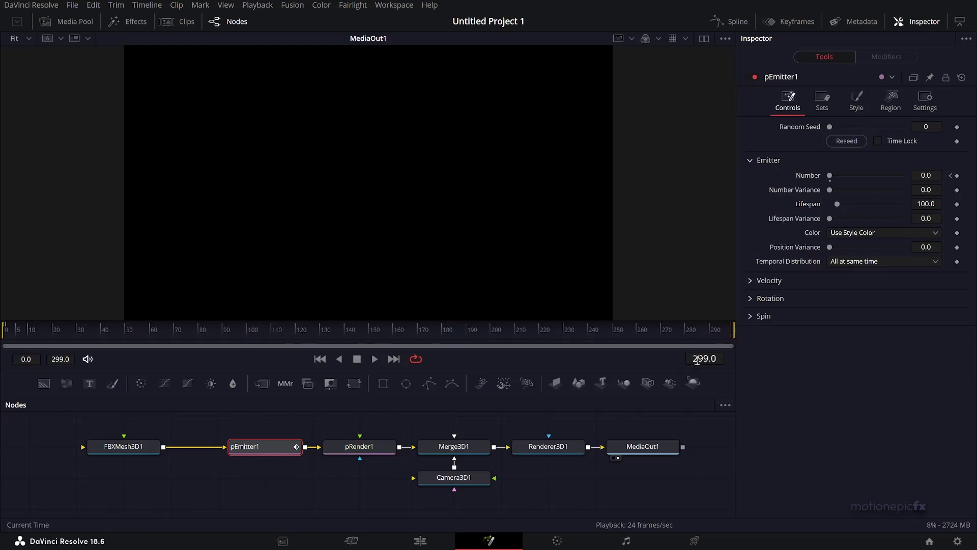
click(925, 204)
key(BackSpace)
text(300)
key(Tab)
click(539, 332)
drag(539, 332, 590, 332)
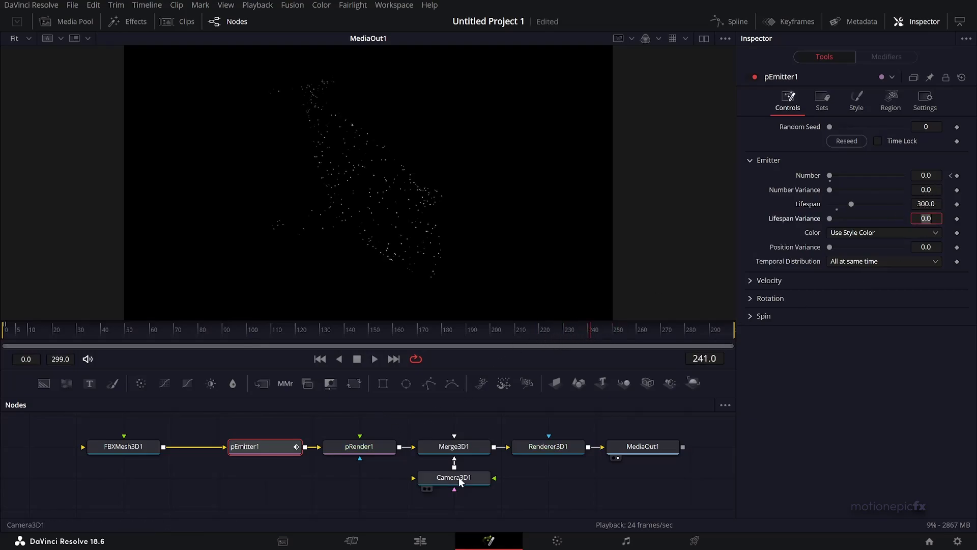
click(321, 359)
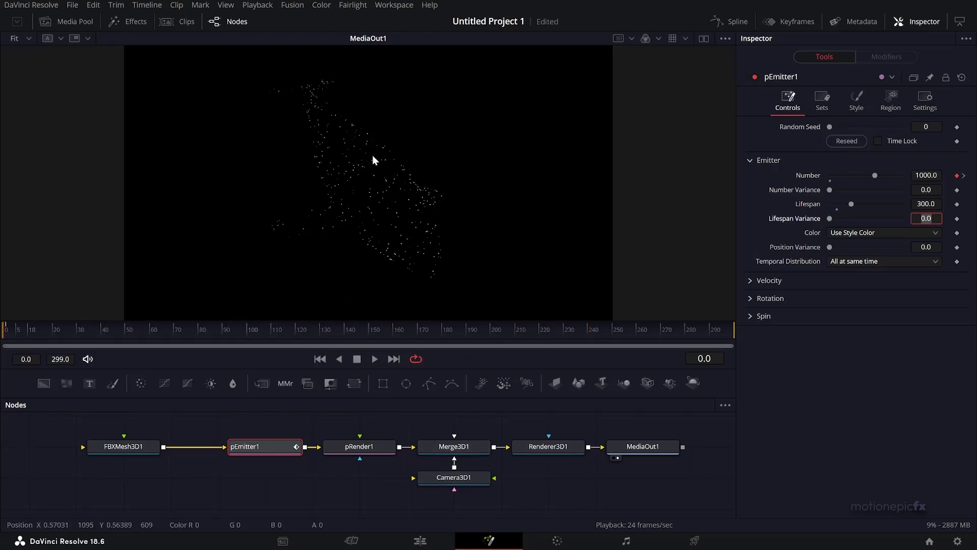
- Keyframe Camera3D1's position, lower its Y from 5.913 to 3.42 at the last frame, and play it back
click(469, 479)
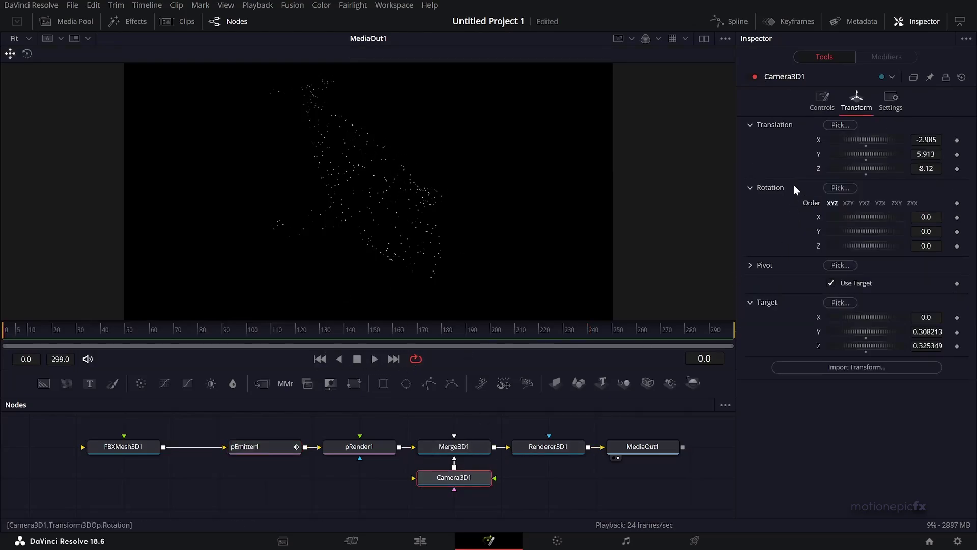
right_click(810, 151)
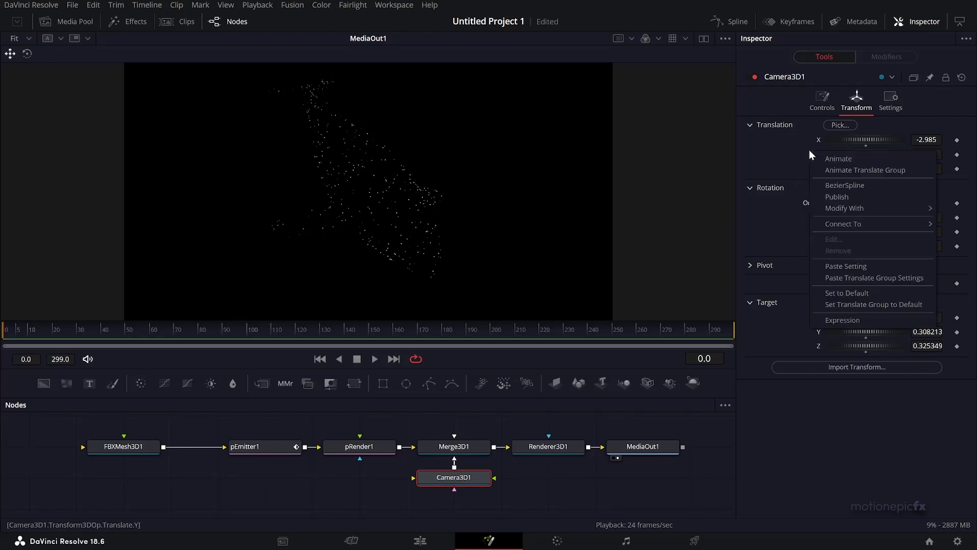
click(830, 169)
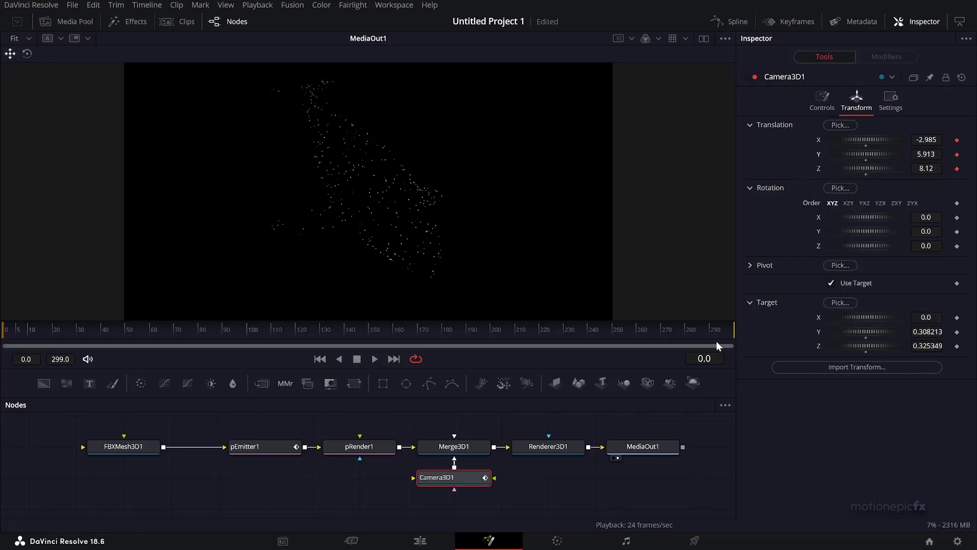
drag(716, 337, 736, 337)
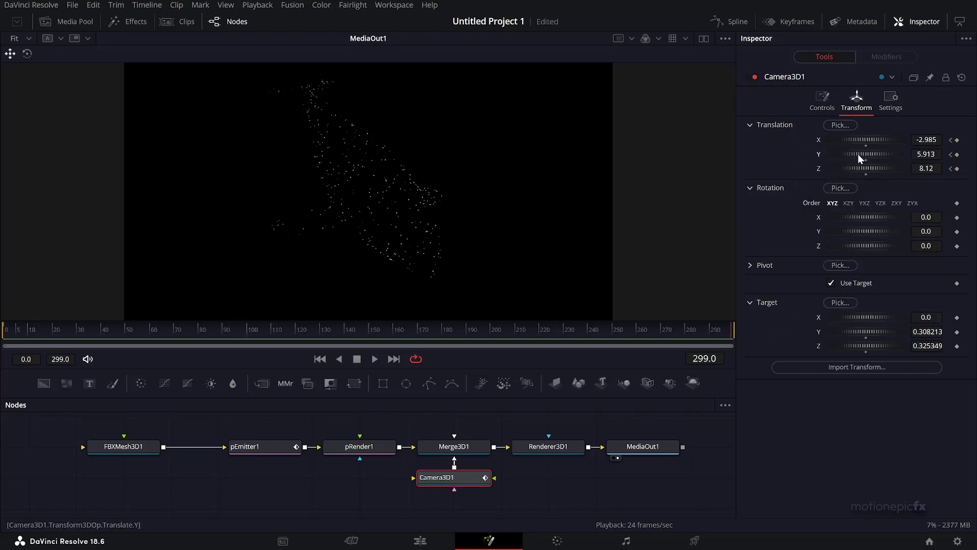
drag(857, 154, 809, 152)
click(320, 359)
key(space)
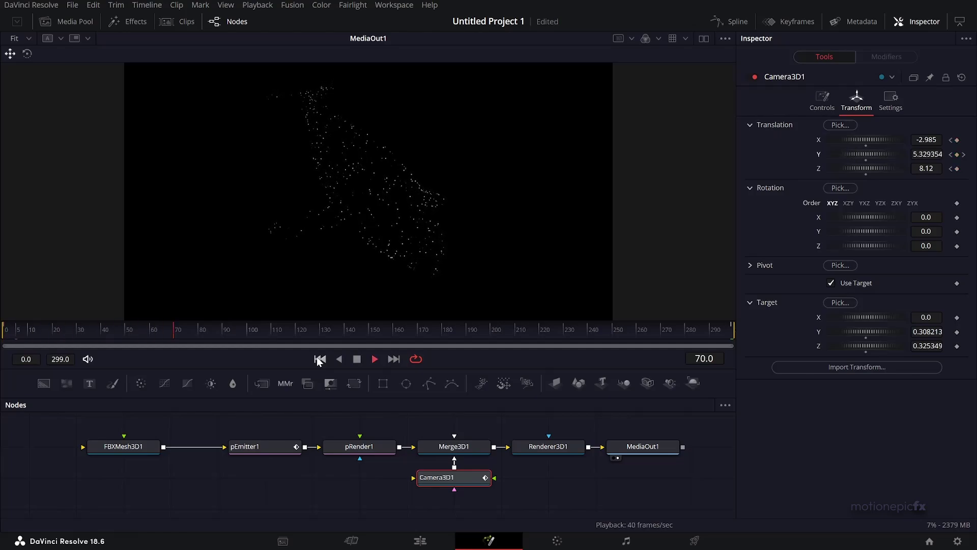
key(space)
- Drop a second emitter, pEmitter2, into the node graph feeding a new pRender2
scroll(351, 446, up, 2)
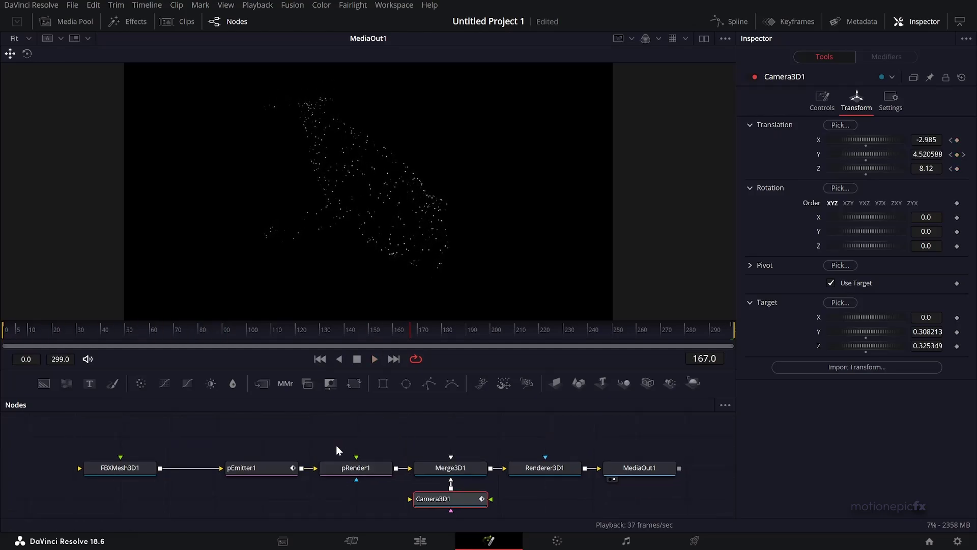
drag(481, 382, 303, 415)
scroll(364, 443, up, 1)
- Connect pRender2 into Merge3D1 and set pEmitter2's emission region to Cube
click(527, 383)
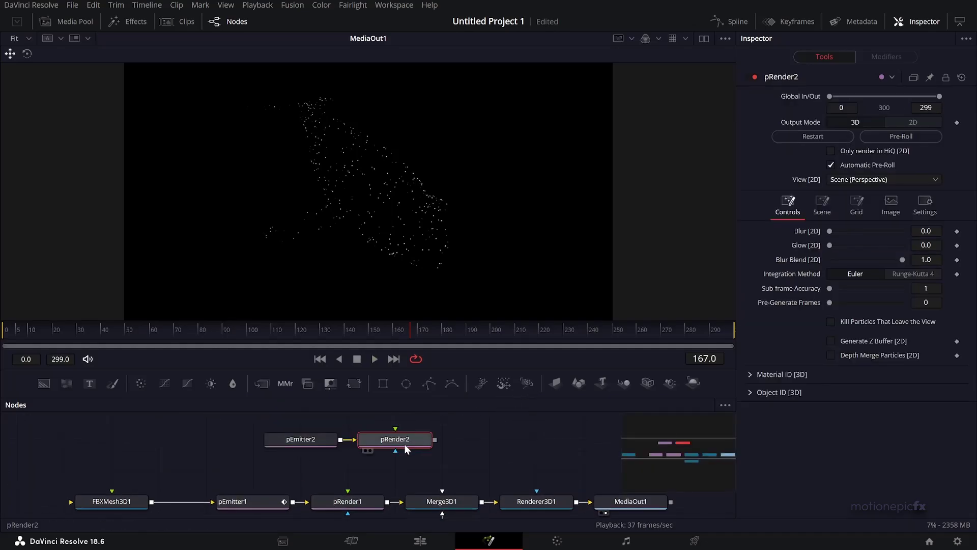
drag(435, 439, 450, 497)
click(300, 439)
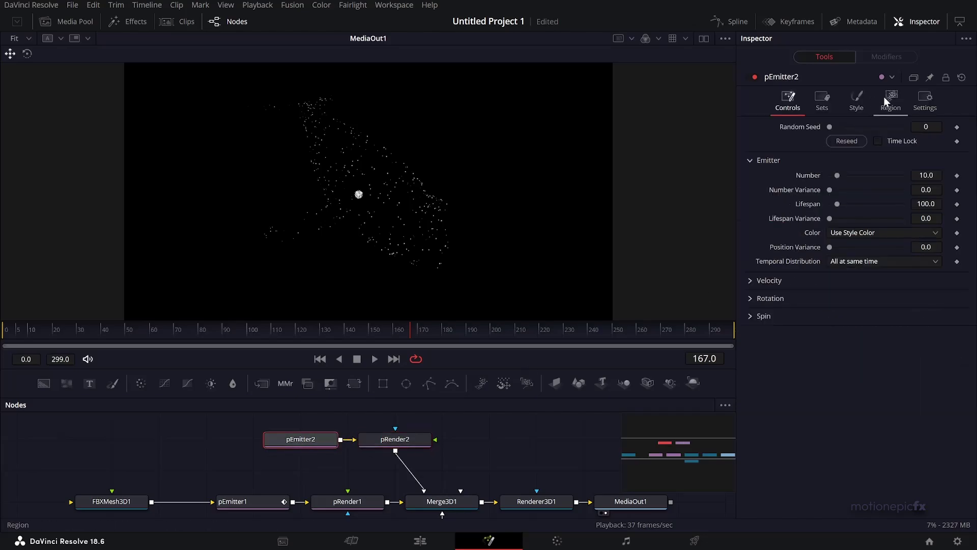
click(889, 100)
click(838, 140)
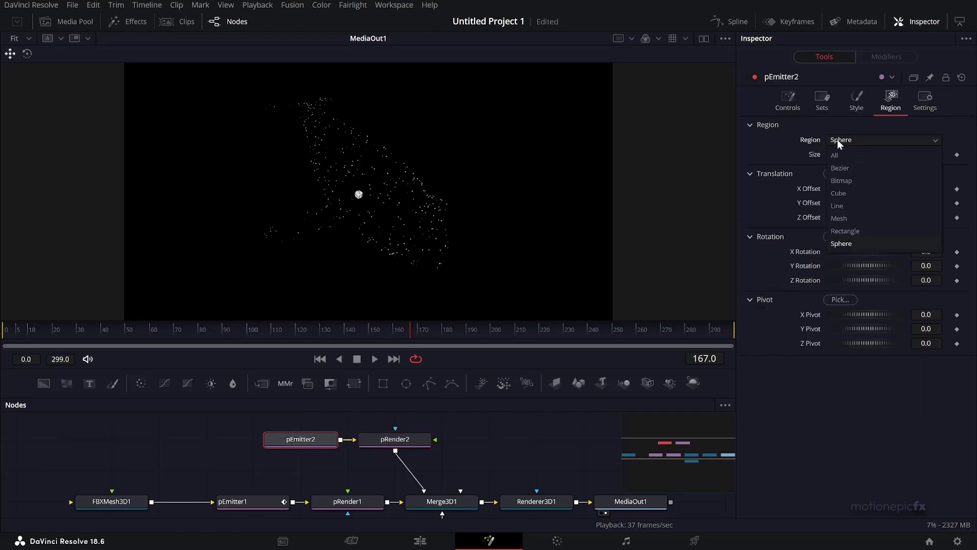
click(834, 186)
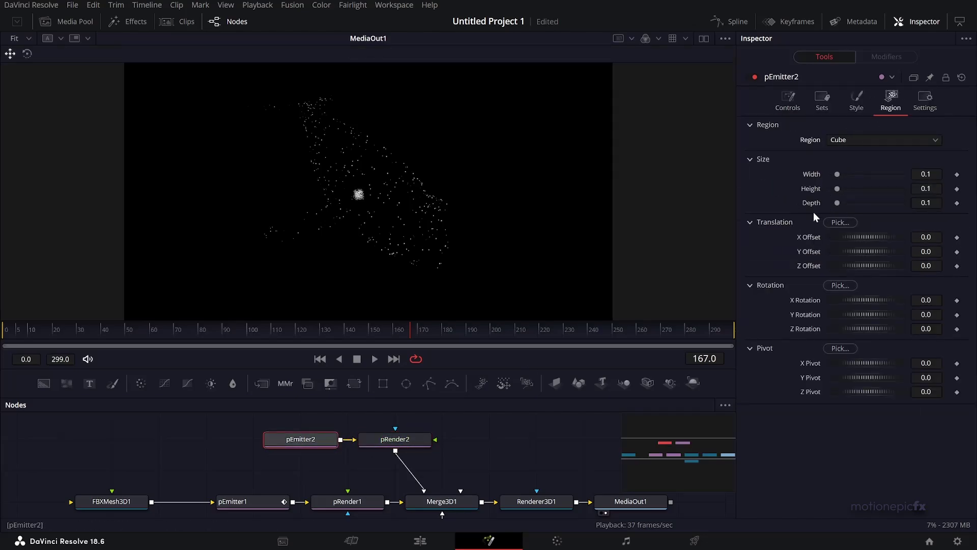
- Size the cube region to 7.0 wide and 4.1 high, with a larger depth
drag(837, 174, 902, 174)
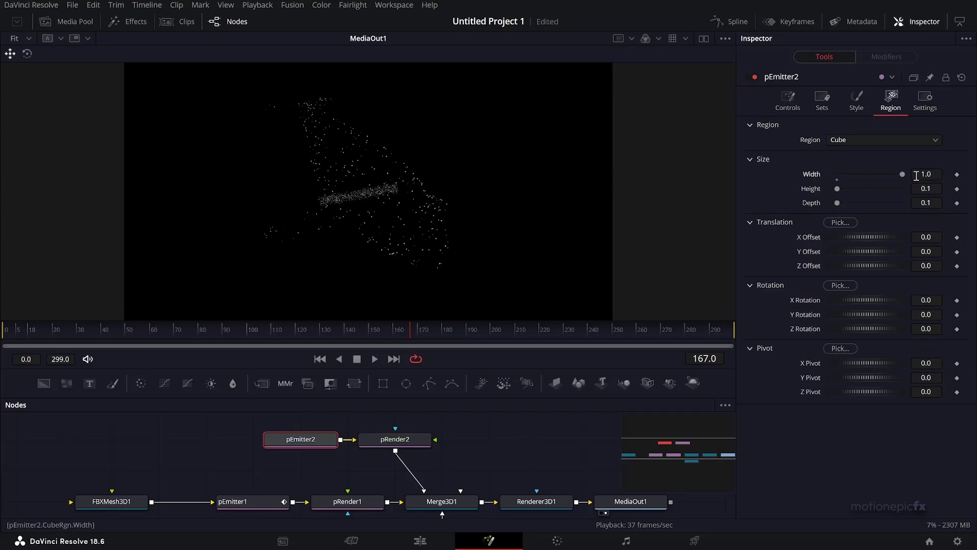
click(916, 176)
text(7)
key(Return)
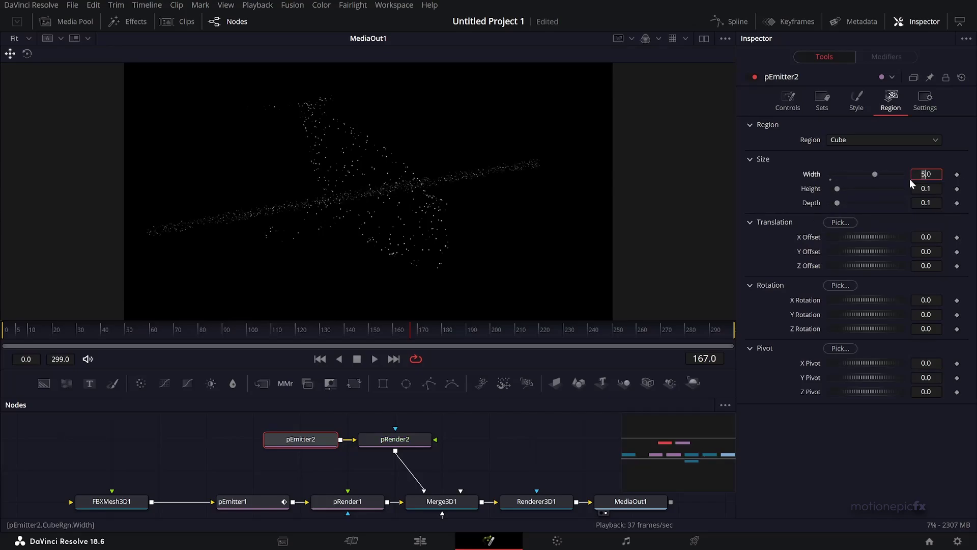
double_click(915, 188)
text(2)
key(Return)
drag(837, 203, 906, 204)
click(915, 203)
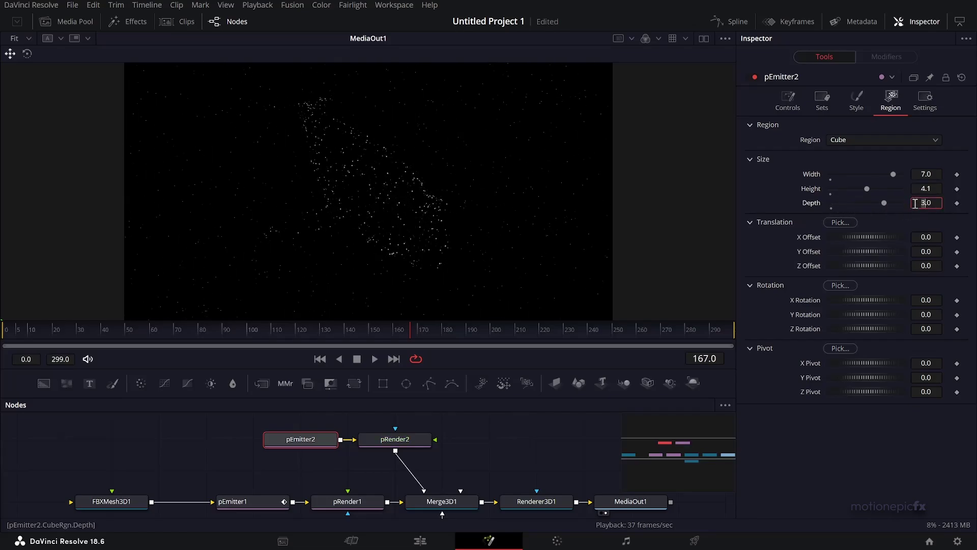
- Bring up pEmitter2's Style settings and its list of particle styles
click(824, 98)
click(851, 99)
click(863, 140)
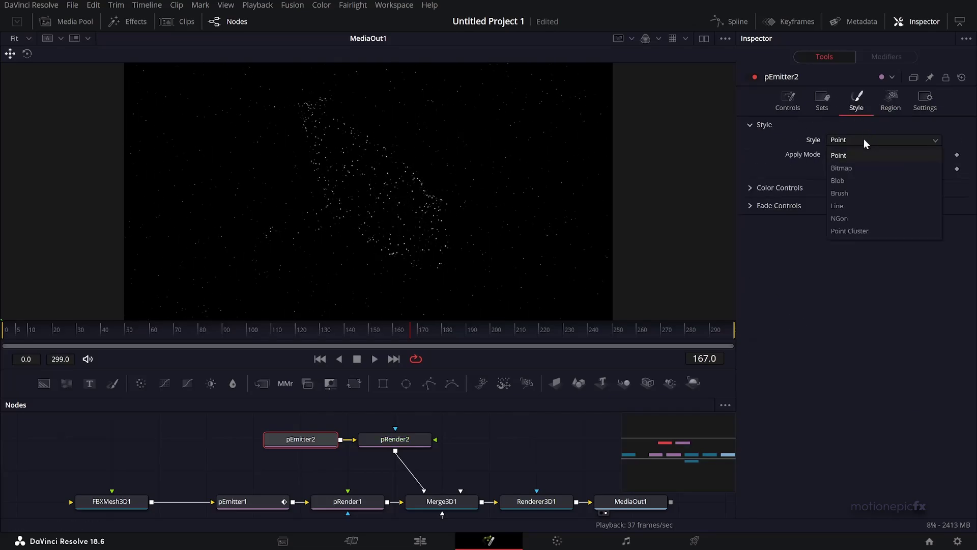
- Make pEmitter2's particles Blob style with Size 0.0 and Size Variance 0.0472
click(844, 180)
click(750, 174)
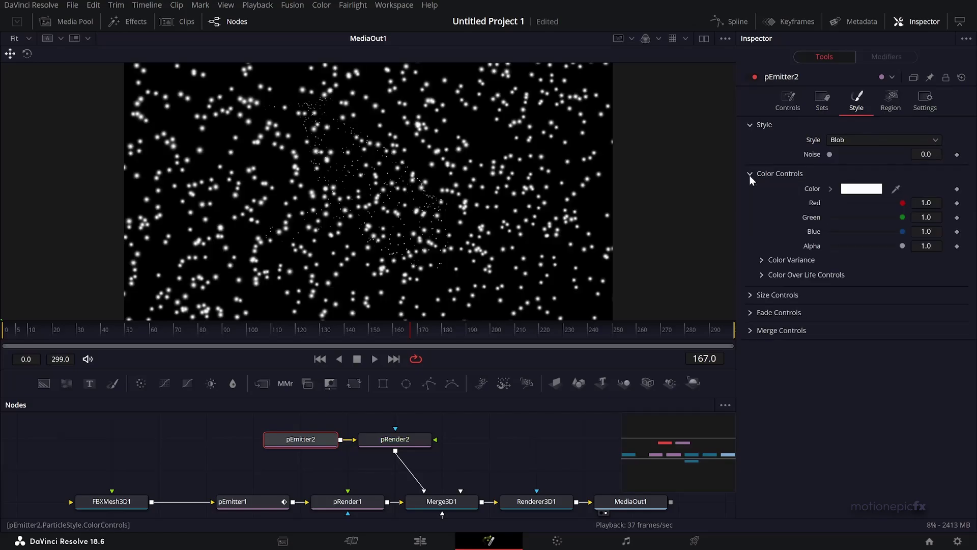
click(750, 174)
click(751, 191)
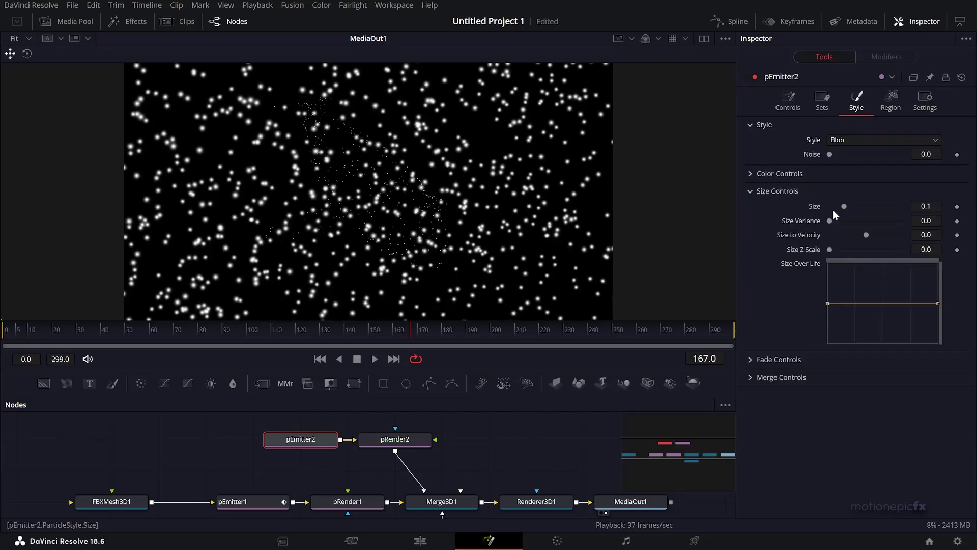
mouse_move(839, 206)
mouse_down()
mouse_move(818, 219)
mouse_move(836, 221)
mouse_up()
- Play the animation from the first frame to preview the tiny background specks
click(320, 359)
key(space)
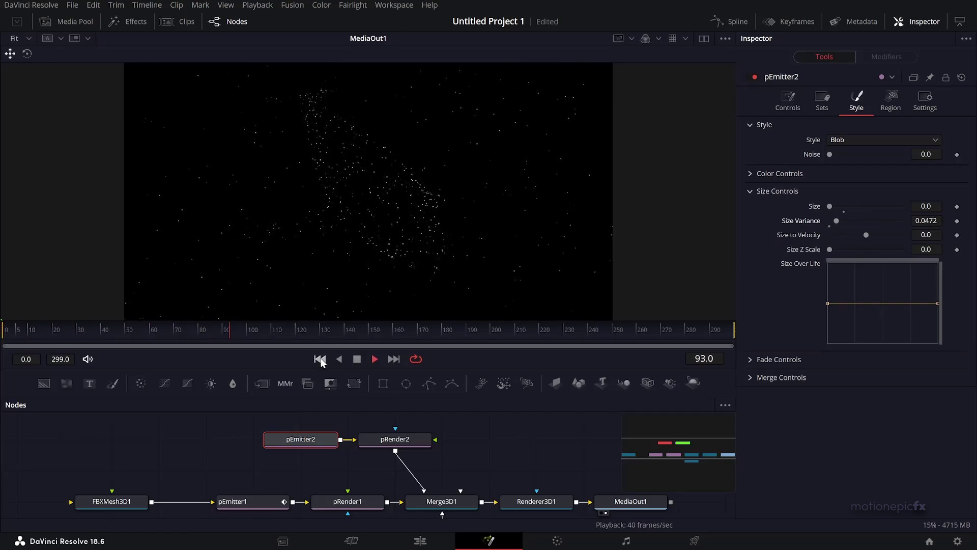
click(319, 359)
key(space)
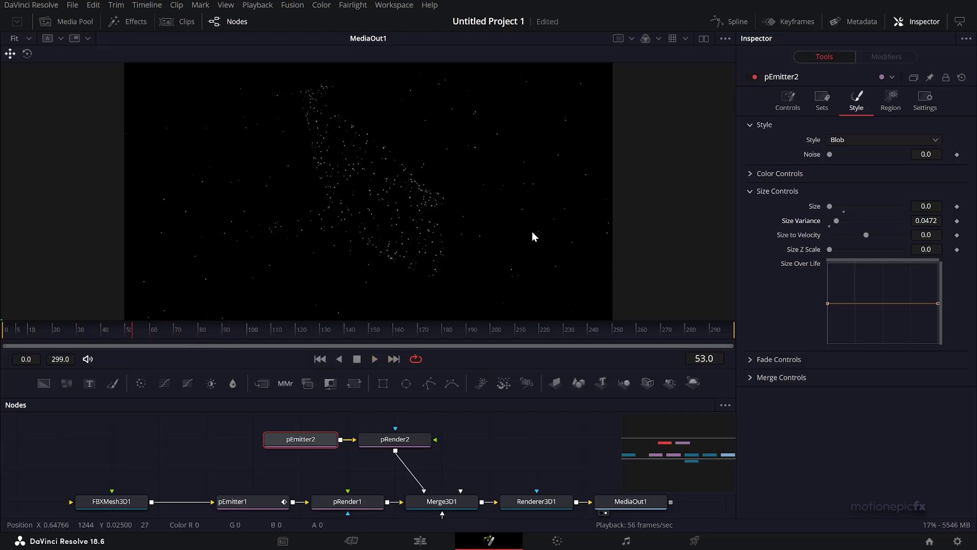
click(319, 359)
key(space)
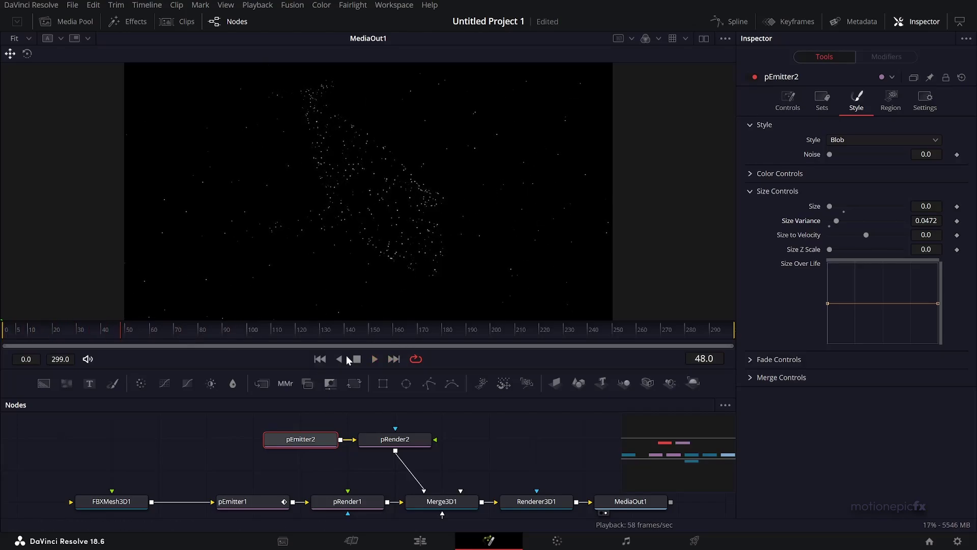
- Return to frame 0 and set pEmitter2's particle Lifespan to 300
click(339, 358)
click(788, 99)
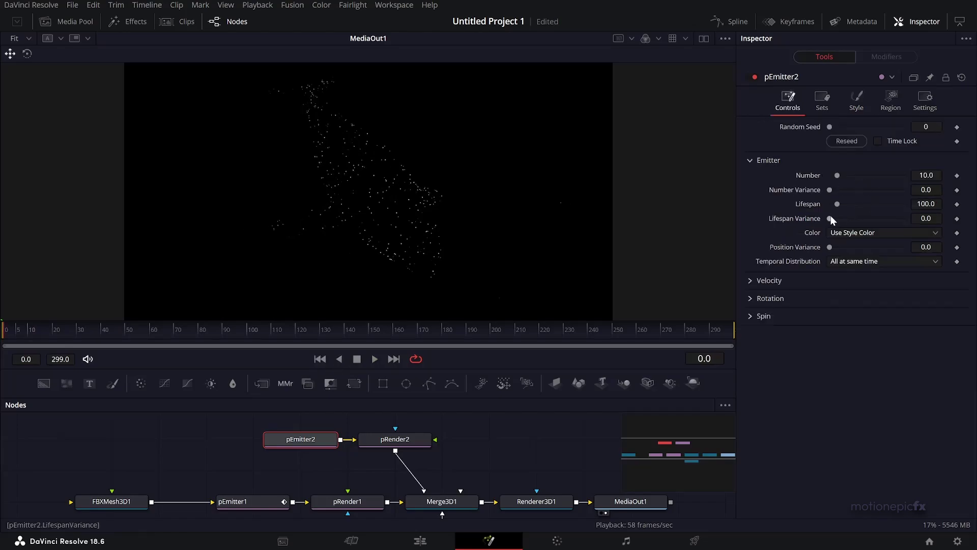
click(927, 205)
text(300)
key(Tab)
- Keyframe the particle Number at 500 on frame 0, then keyframe it down to 0
click(928, 175)
text(50)
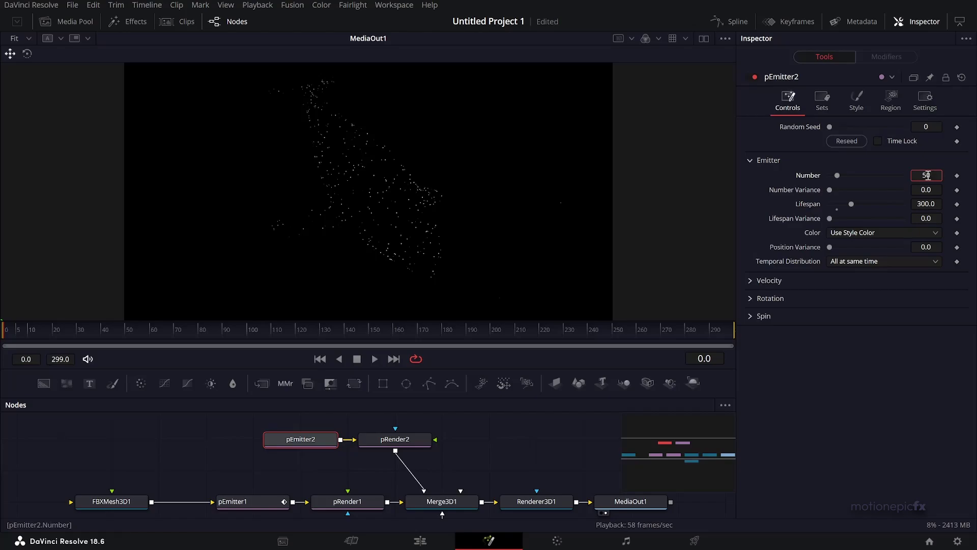
key(Tab)
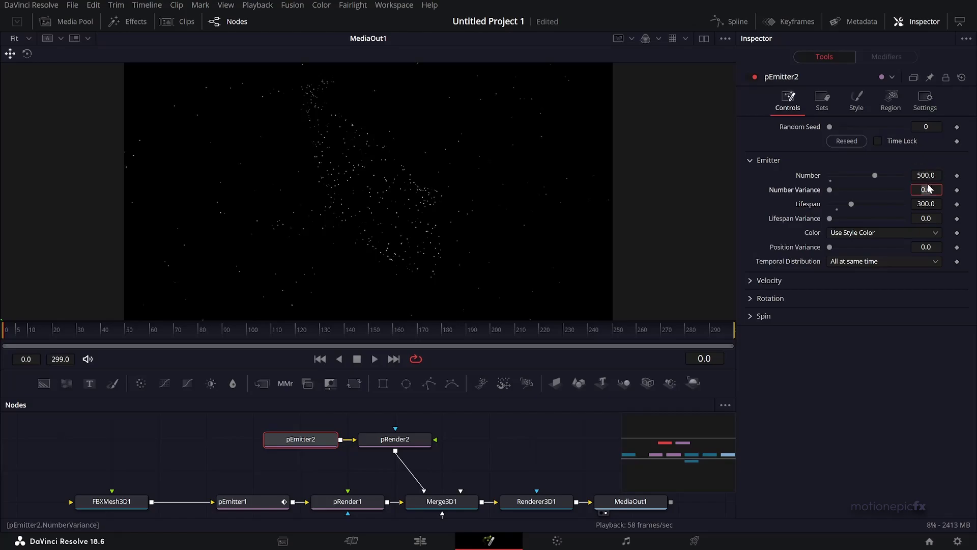
click(957, 176)
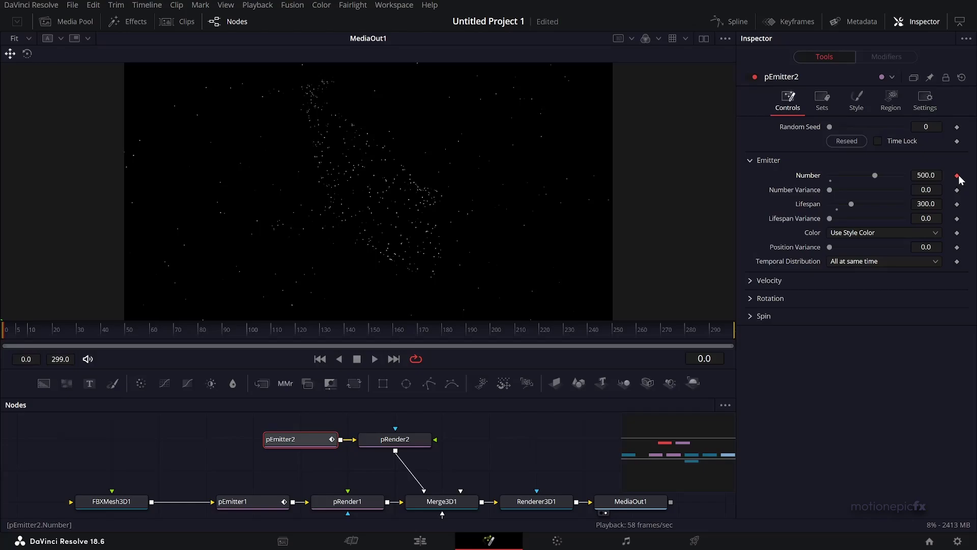
click(925, 177)
text(0)
key(Tab)
- Play the animation from the start to check the one-time particle burst
click(319, 359)
key(space)
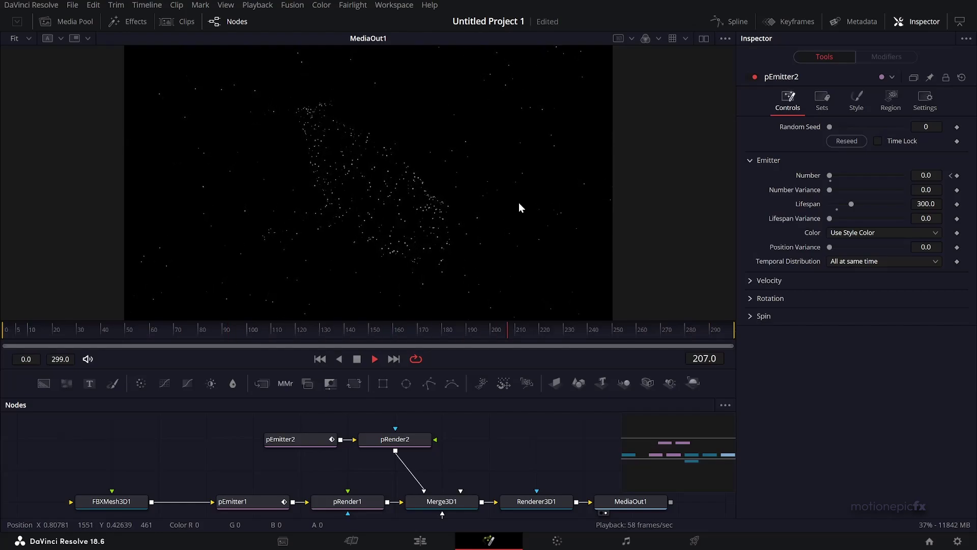
key(space)
click(320, 359)
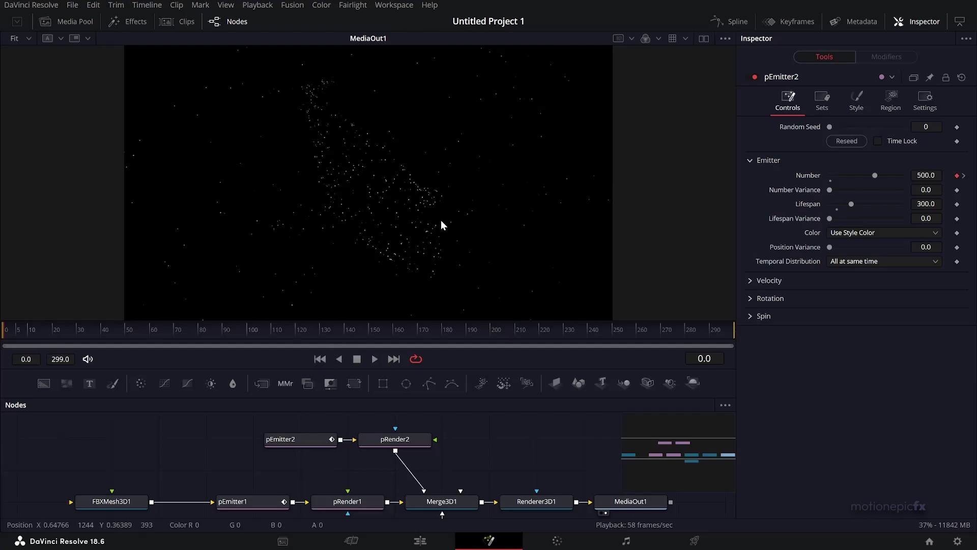
key(space)
key(space)
drag(375, 439, 422, 438)
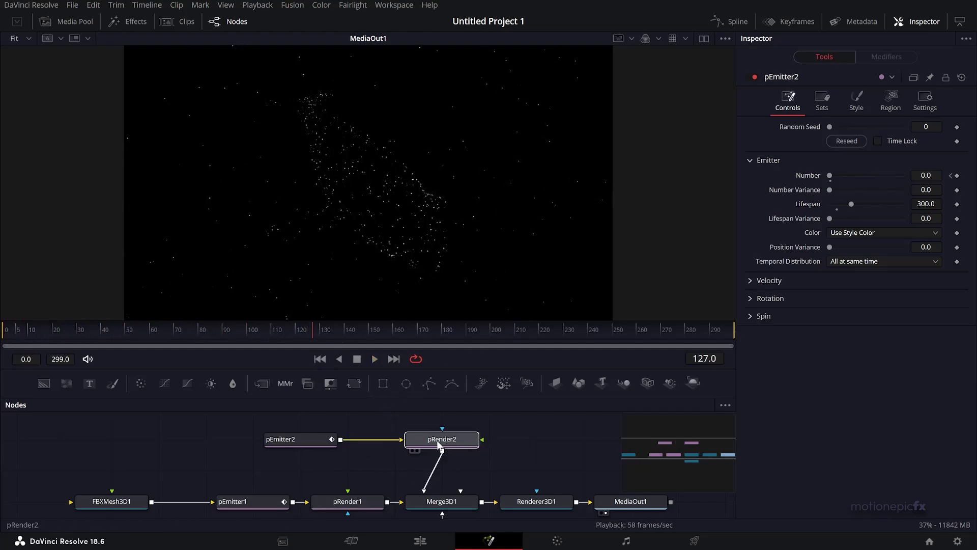
drag(297, 441, 249, 441)
click(243, 441)
key(shift+space)
text(cc)
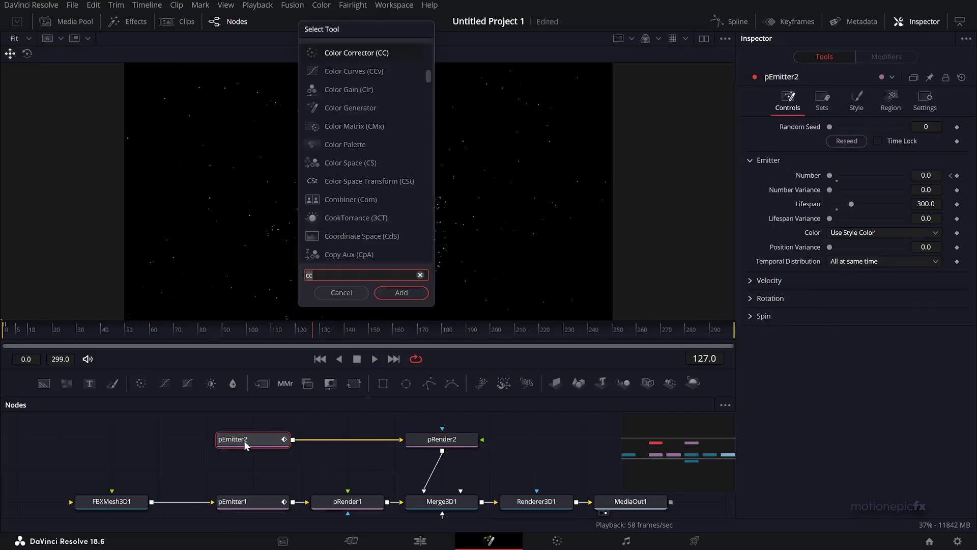
text(pt)
key(Down)
click(400, 293)
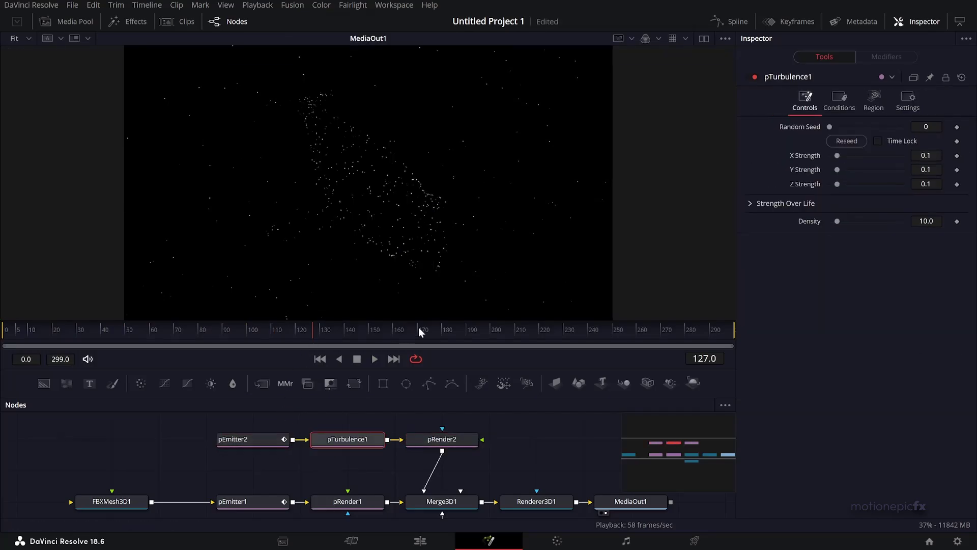
drag(837, 222, 902, 222)
key(space)
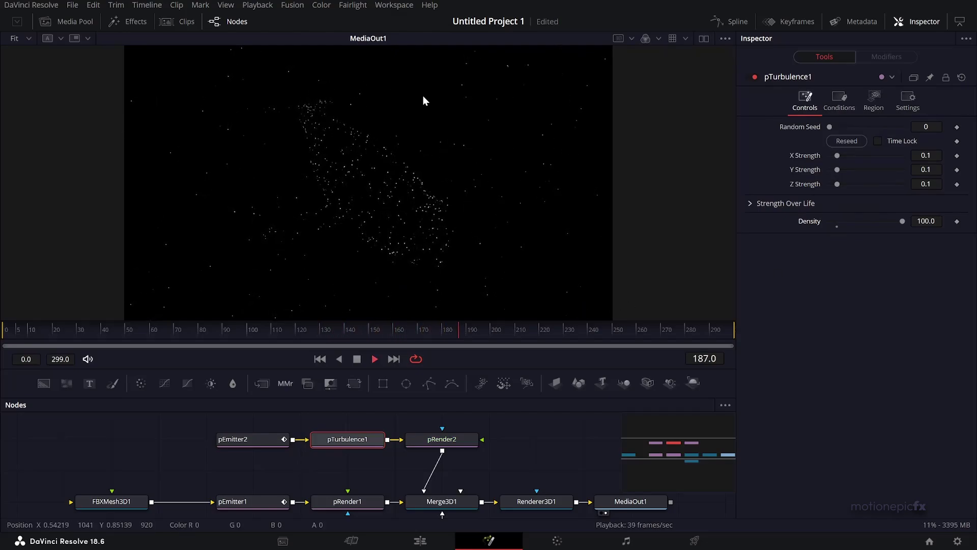
key(space)
key(Delete)
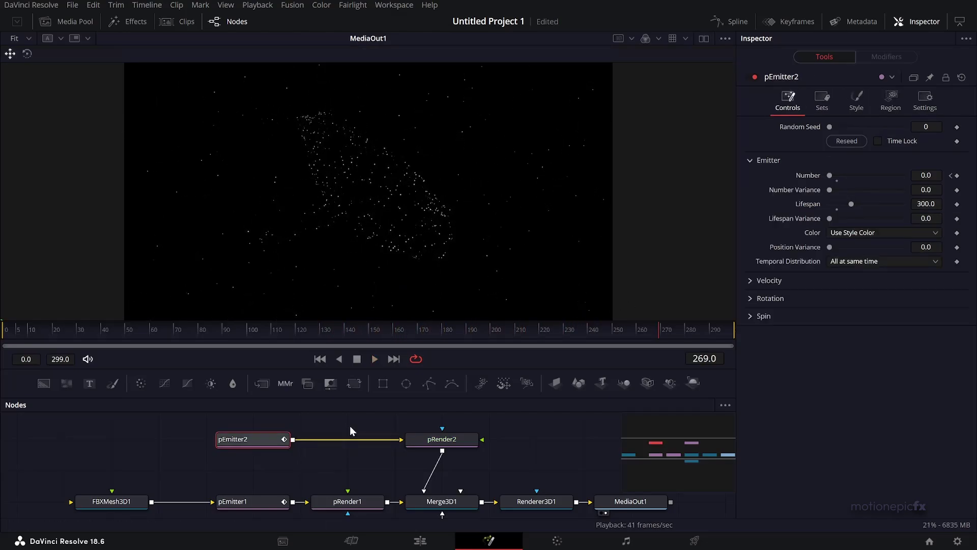
scroll(462, 458, down, 2)
scroll(443, 481, right, 4)
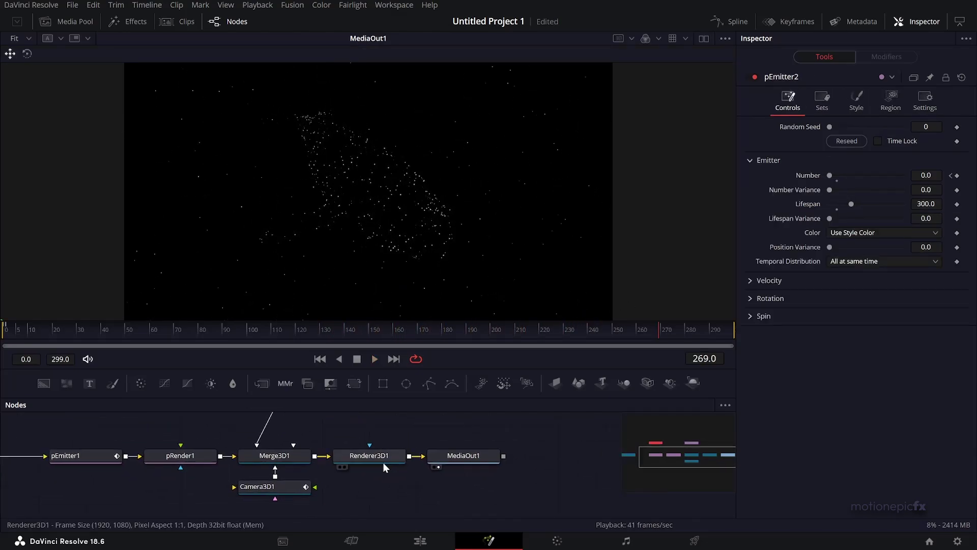
- Switch Renderer3D1 to the Hardware Renderer and enable accumulation effects for depth of field
click(374, 457)
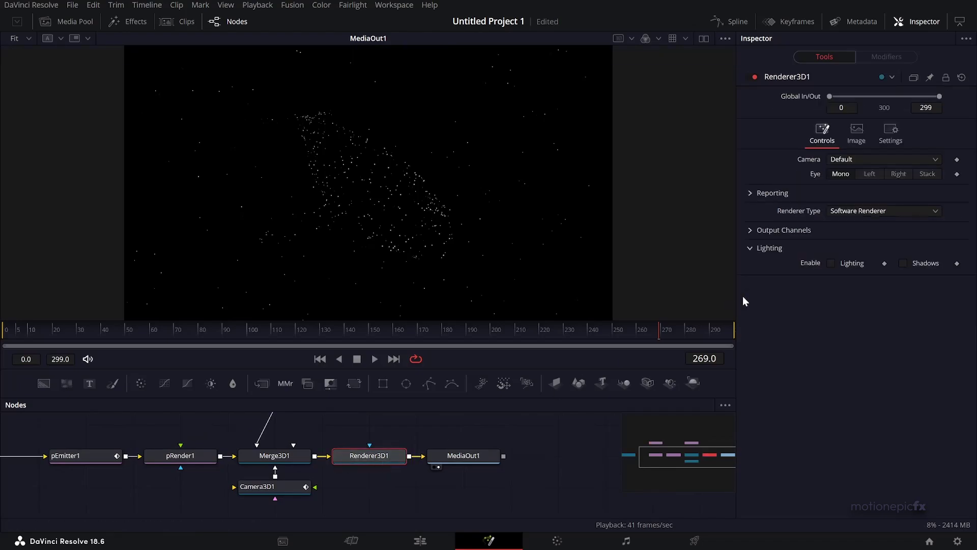
click(841, 211)
click(849, 223)
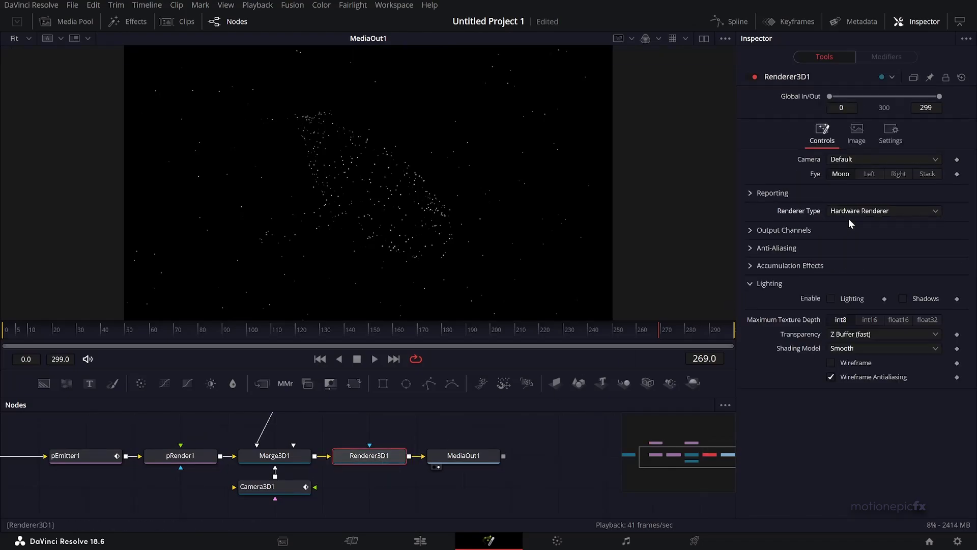
click(757, 266)
click(831, 280)
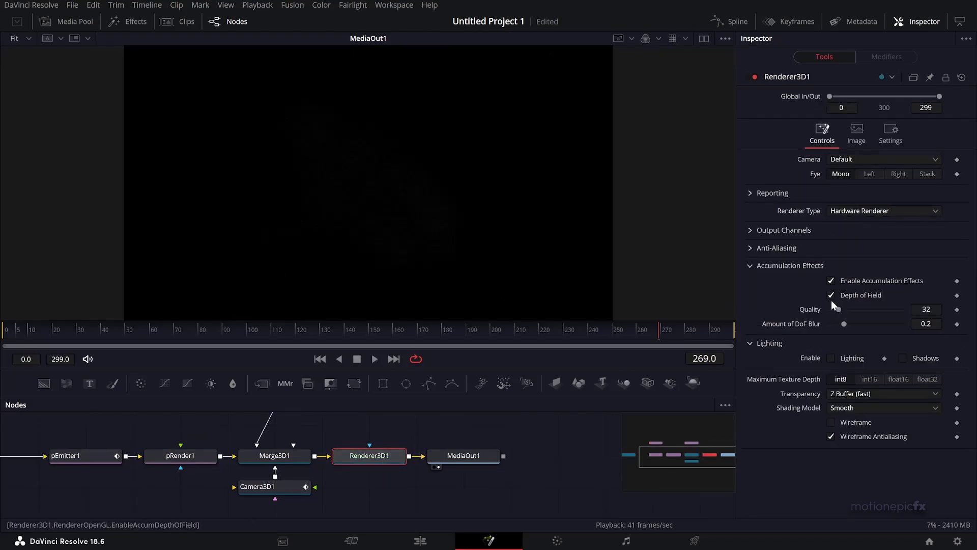
- Display Camera3D1's focal plane in the 3D scene and set the Focal Plane to 9.402
click(279, 489)
click(821, 107)
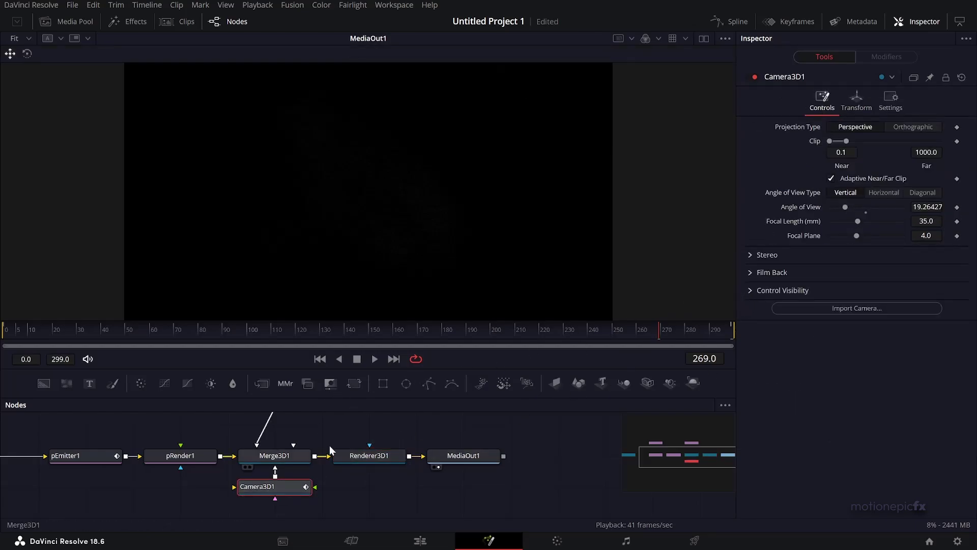
click(750, 291)
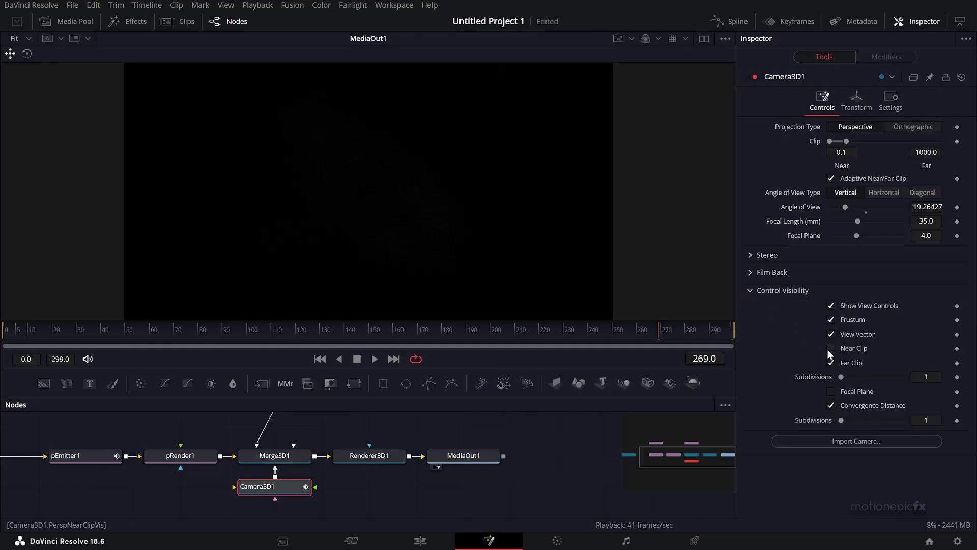
click(831, 392)
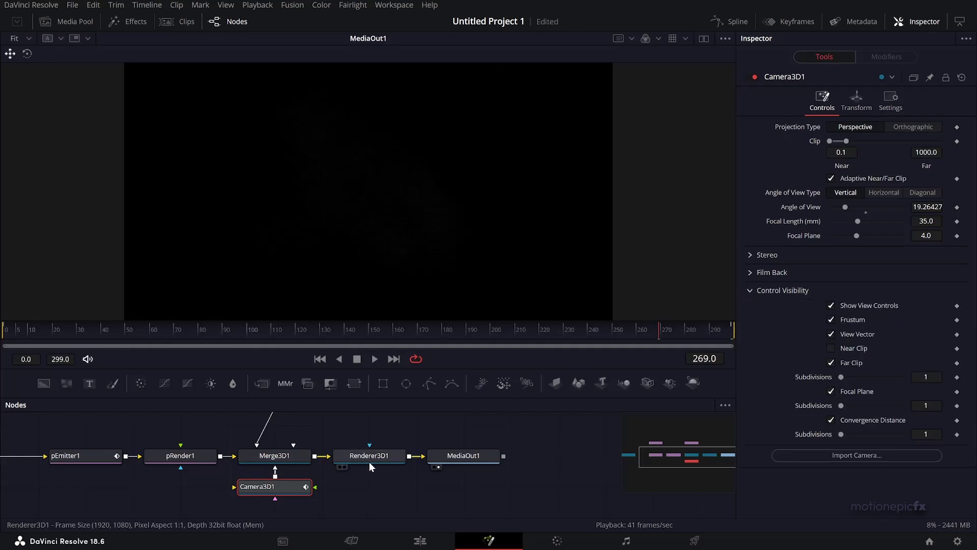
click(247, 467)
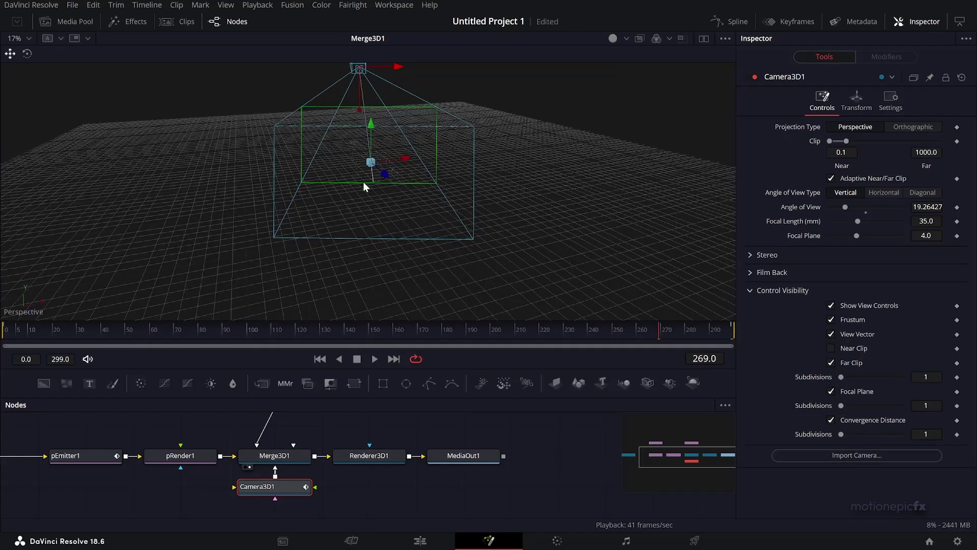
click(831, 391)
scroll(397, 232, up, 5)
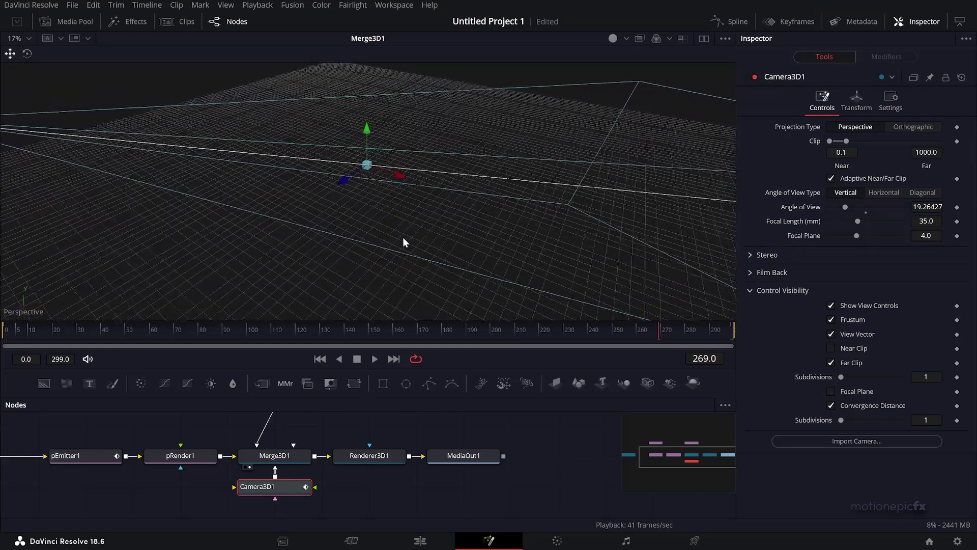
scroll(408, 235, down, 2)
click(831, 392)
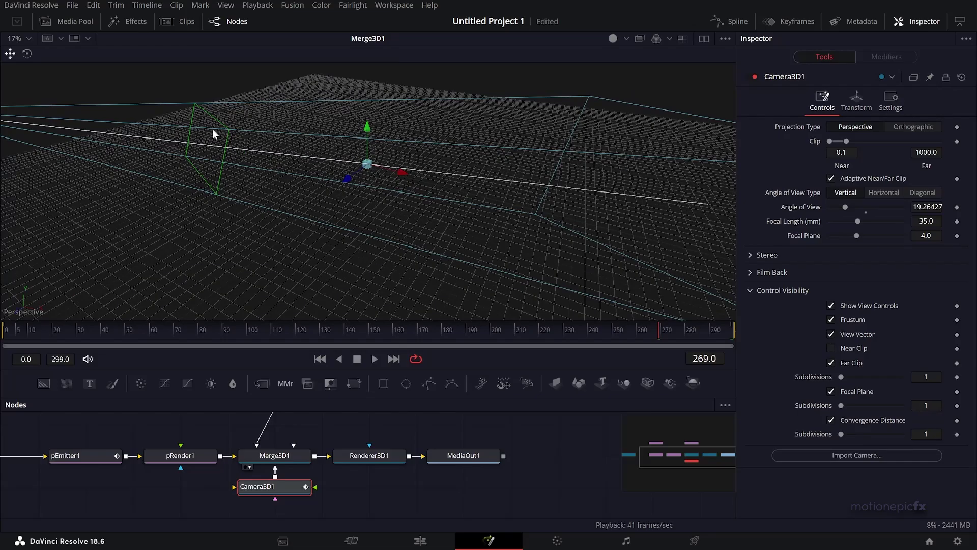
drag(213, 129, 369, 210)
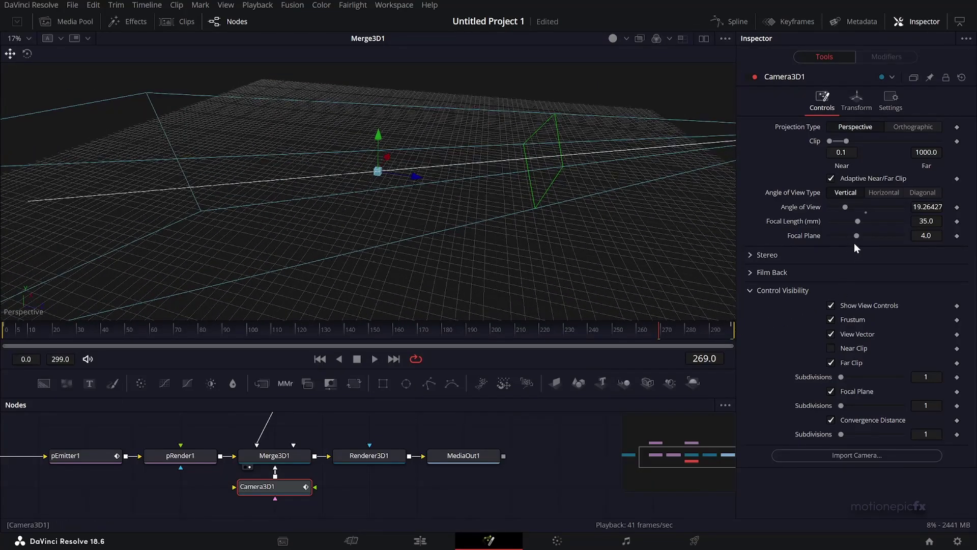
drag(857, 235, 898, 236)
- Show the final output, start playback, and adjust the viewer's playback options
key(1)
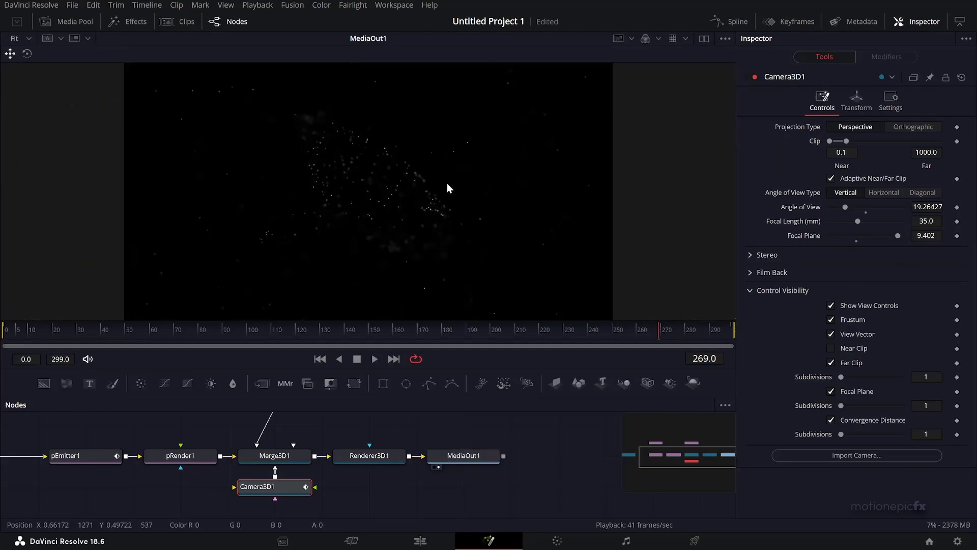
key(space)
key(space)
right_click(469, 363)
click(477, 355)
right_click(476, 355)
click(494, 371)
right_click(466, 356)
click(481, 389)
- Set the playback frame step to 3 and play the animation from the start
right_click(7, 333)
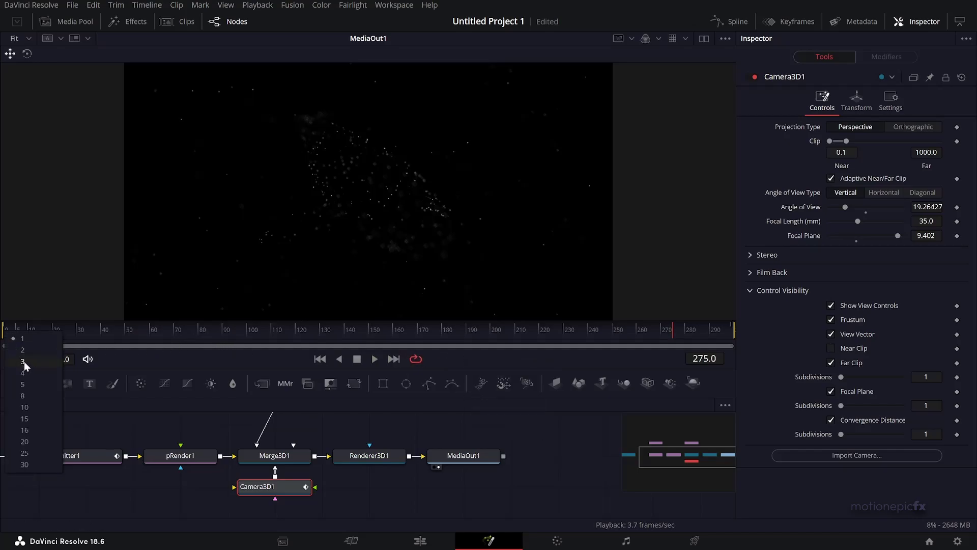
click(143, 351)
right_click(5, 334)
click(20, 362)
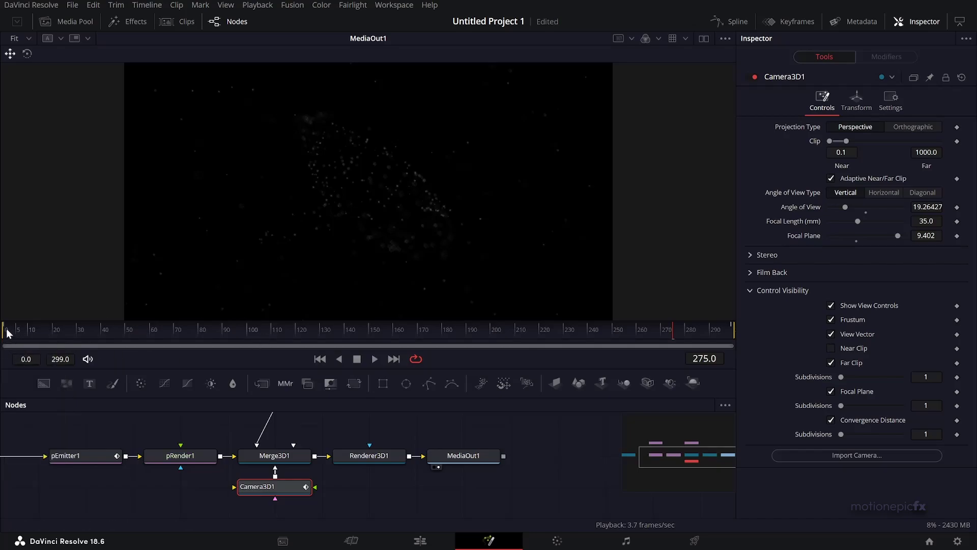
click(320, 359)
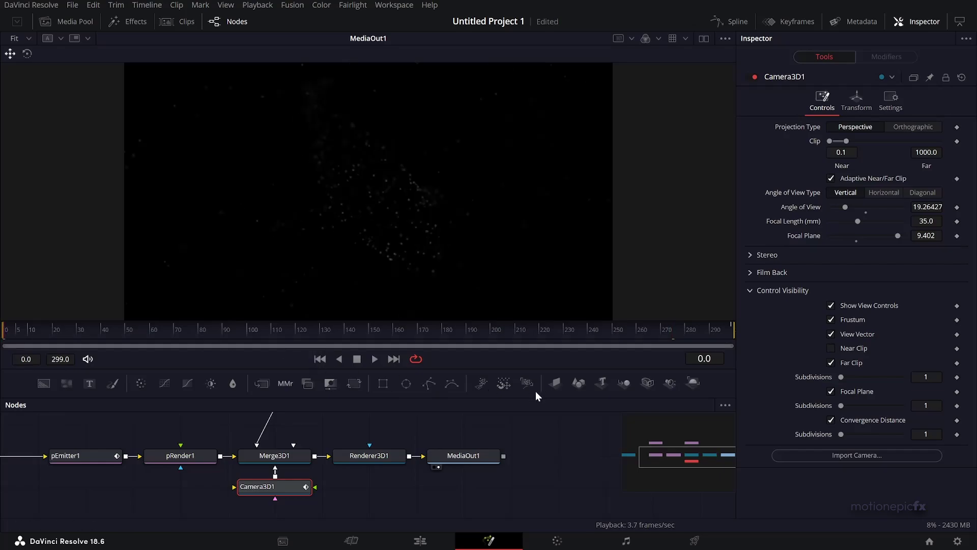
key(space)
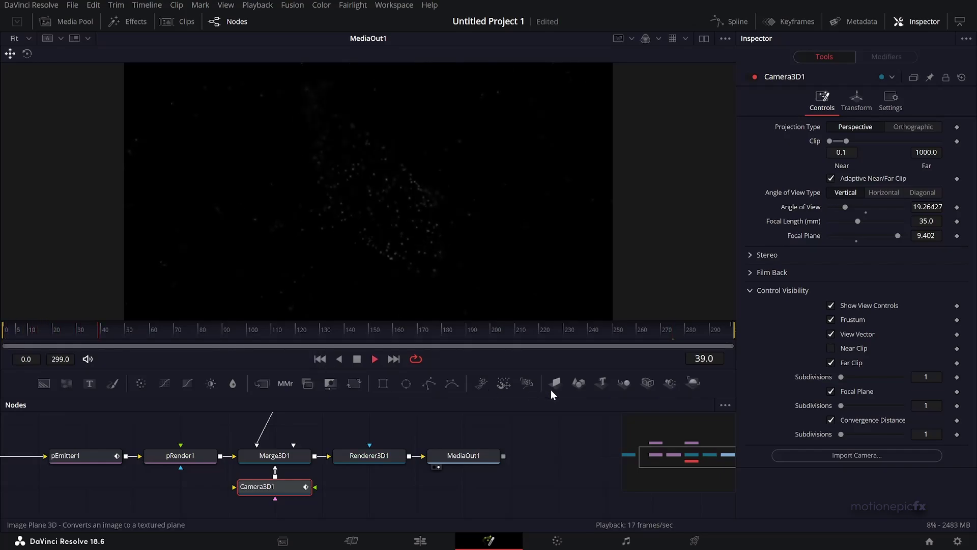
key(space)
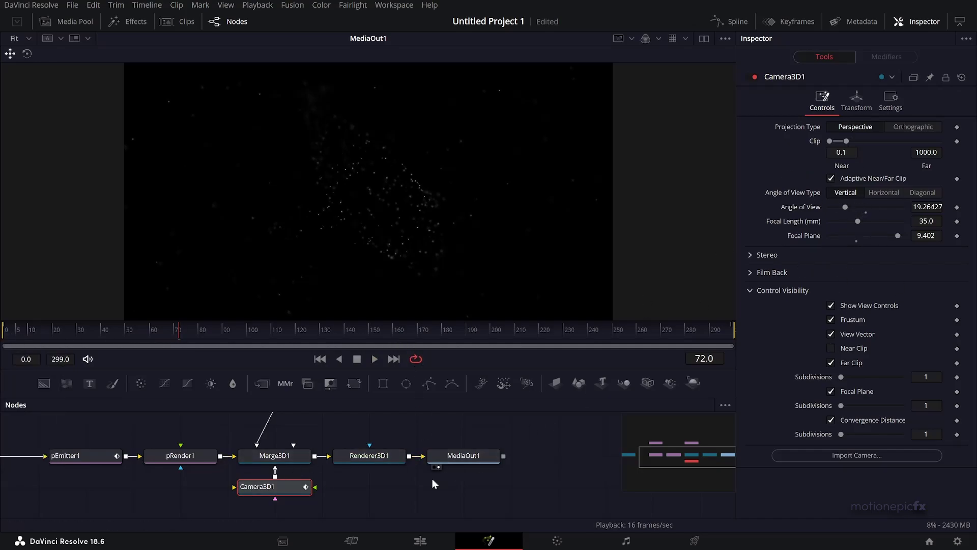
- Lower Renderer3D1's depth-of-field blur amount to 0.055 and move MediaOut1 aside for room
click(368, 457)
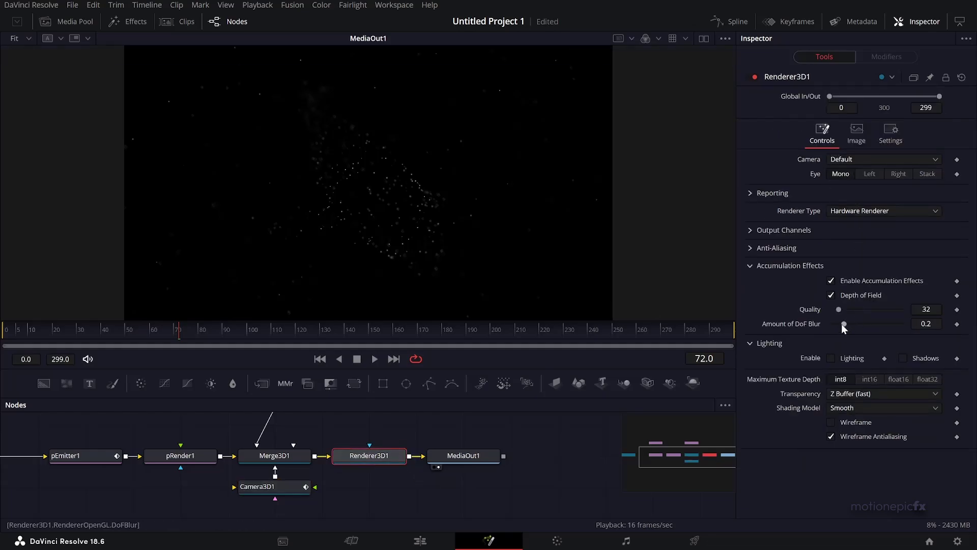
drag(842, 323, 835, 324)
click(320, 359)
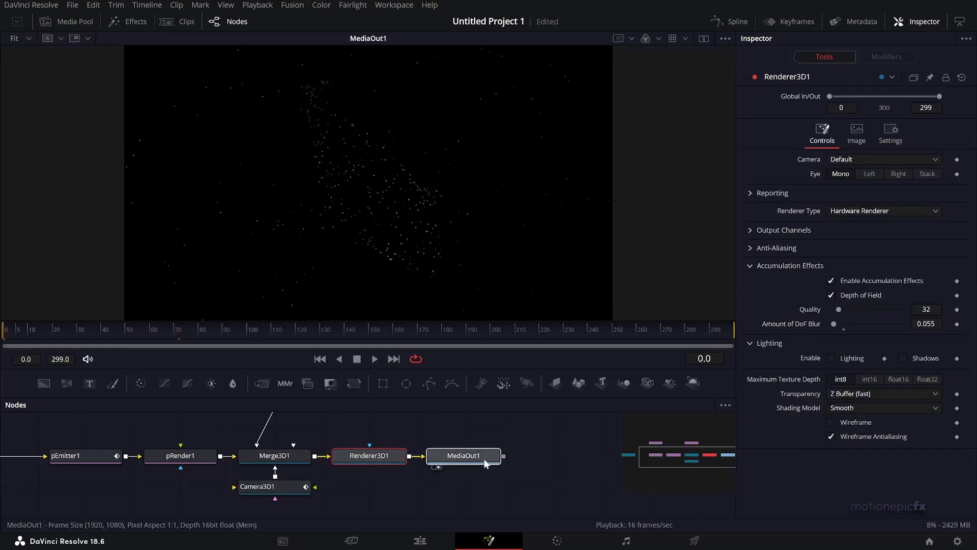
drag(462, 456, 558, 455)
click(366, 461)
- Insert a Color Corrector after Renderer3D1 and tint it purple (Tint -0.1968, Strength 0.627)
key(shift+space)
text(tur)
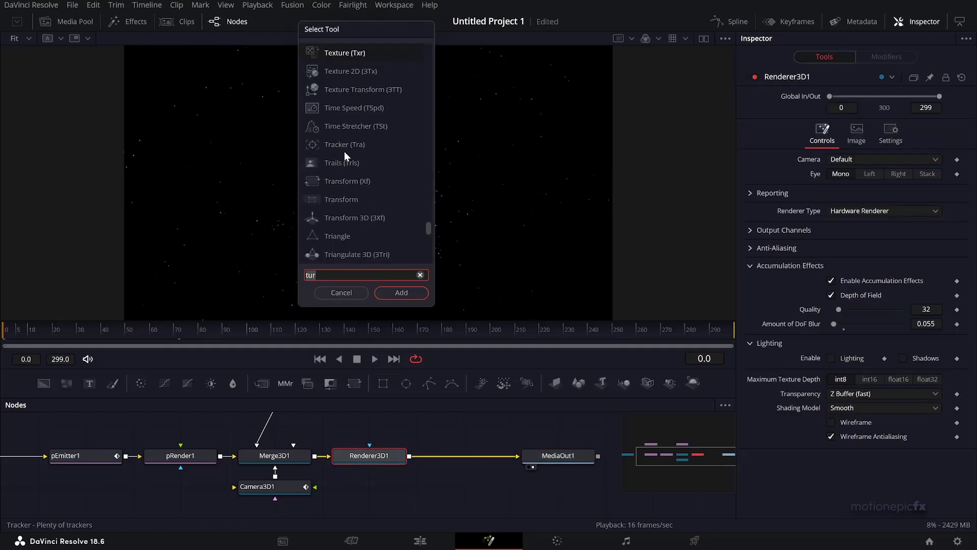
scroll(345, 151, down, 1)
text(cc)
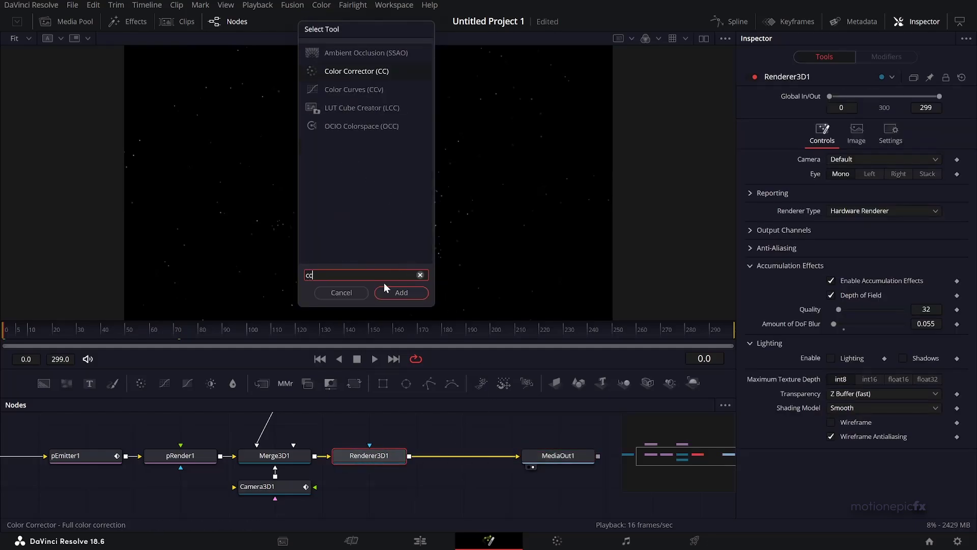
click(396, 295)
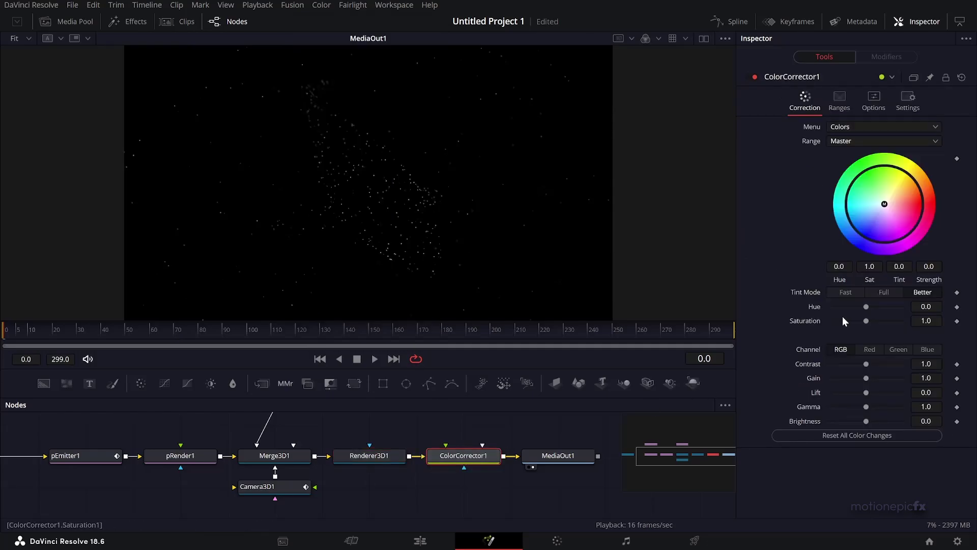
drag(885, 204, 895, 233)
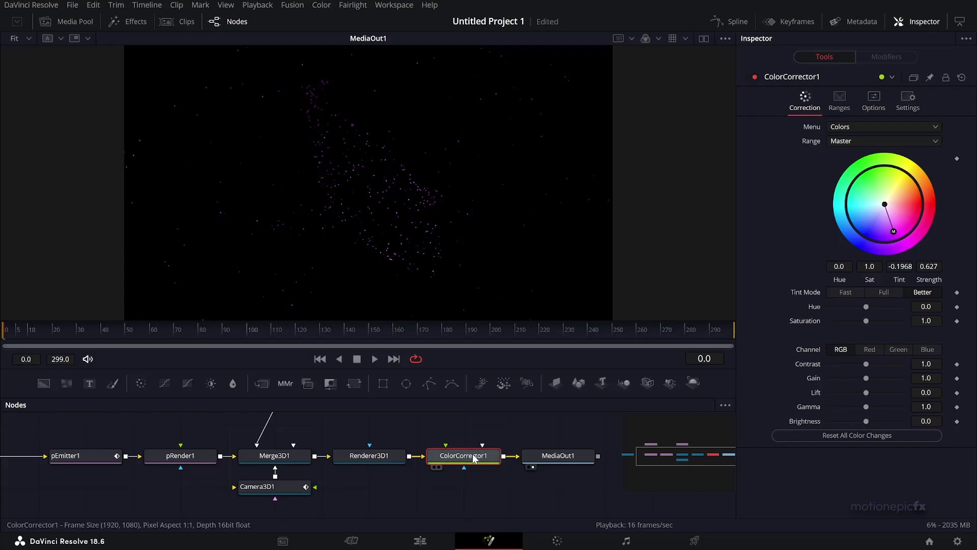
click(369, 455)
- Open pEmitter1's Color Controls, zero Green, then reset it to 1 so particles stay white
scroll(197, 457, left, 5)
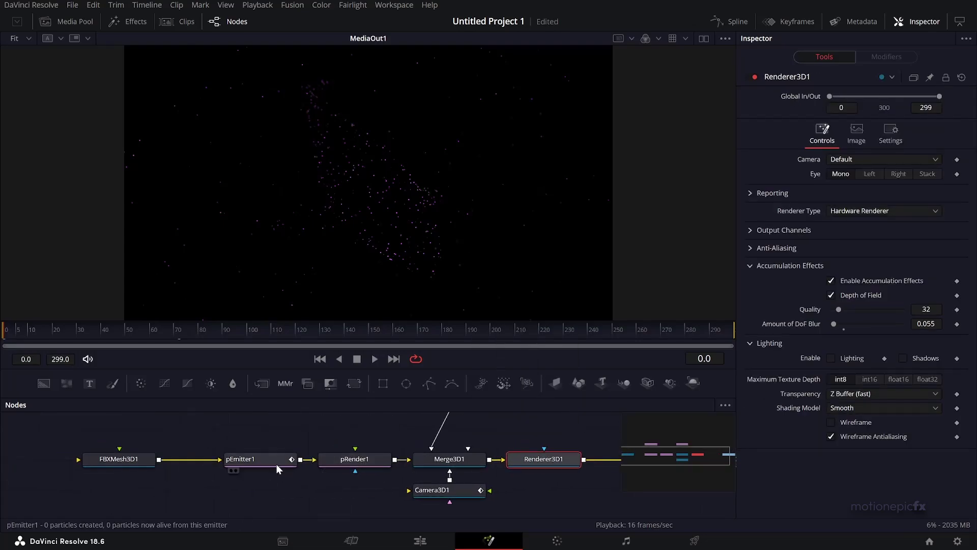
click(275, 462)
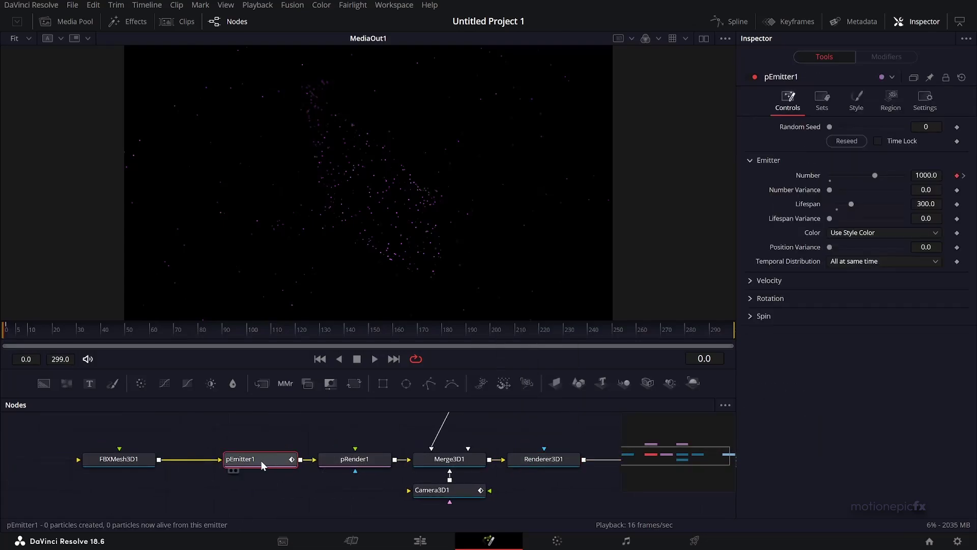
click(857, 100)
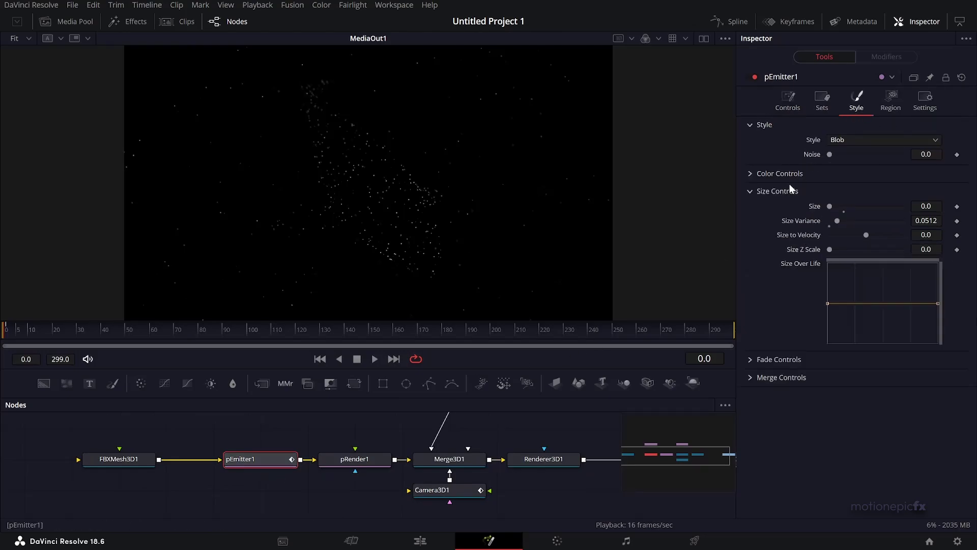
click(749, 174)
drag(901, 217, 578, 226)
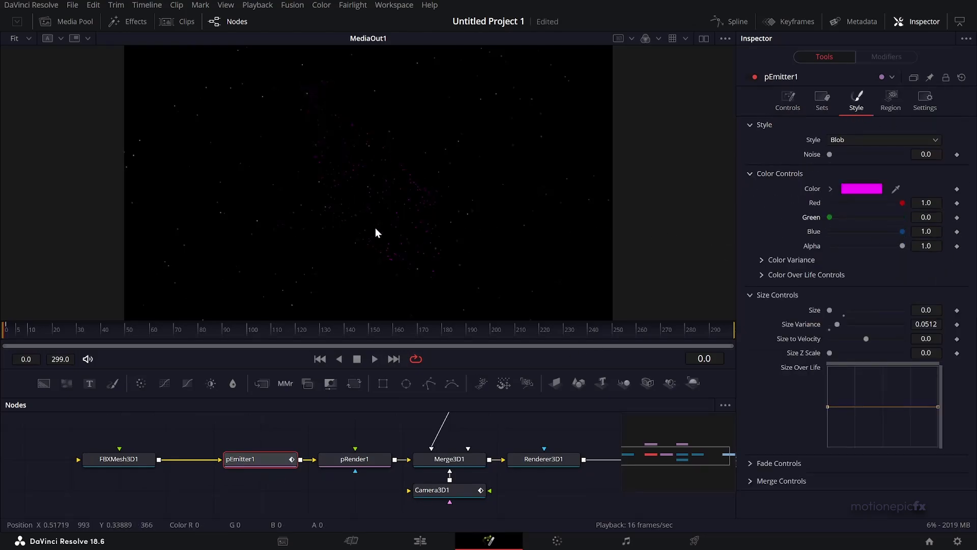
double_click(831, 217)
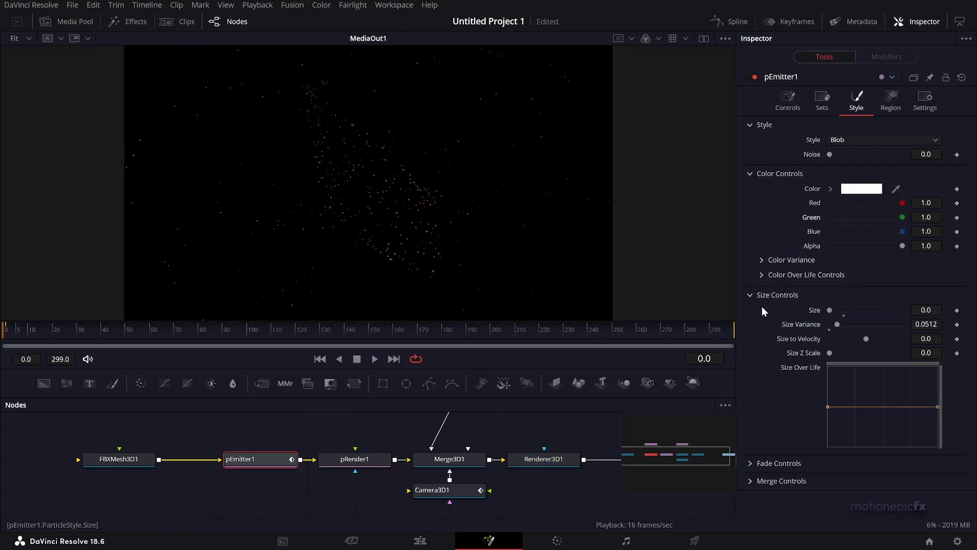